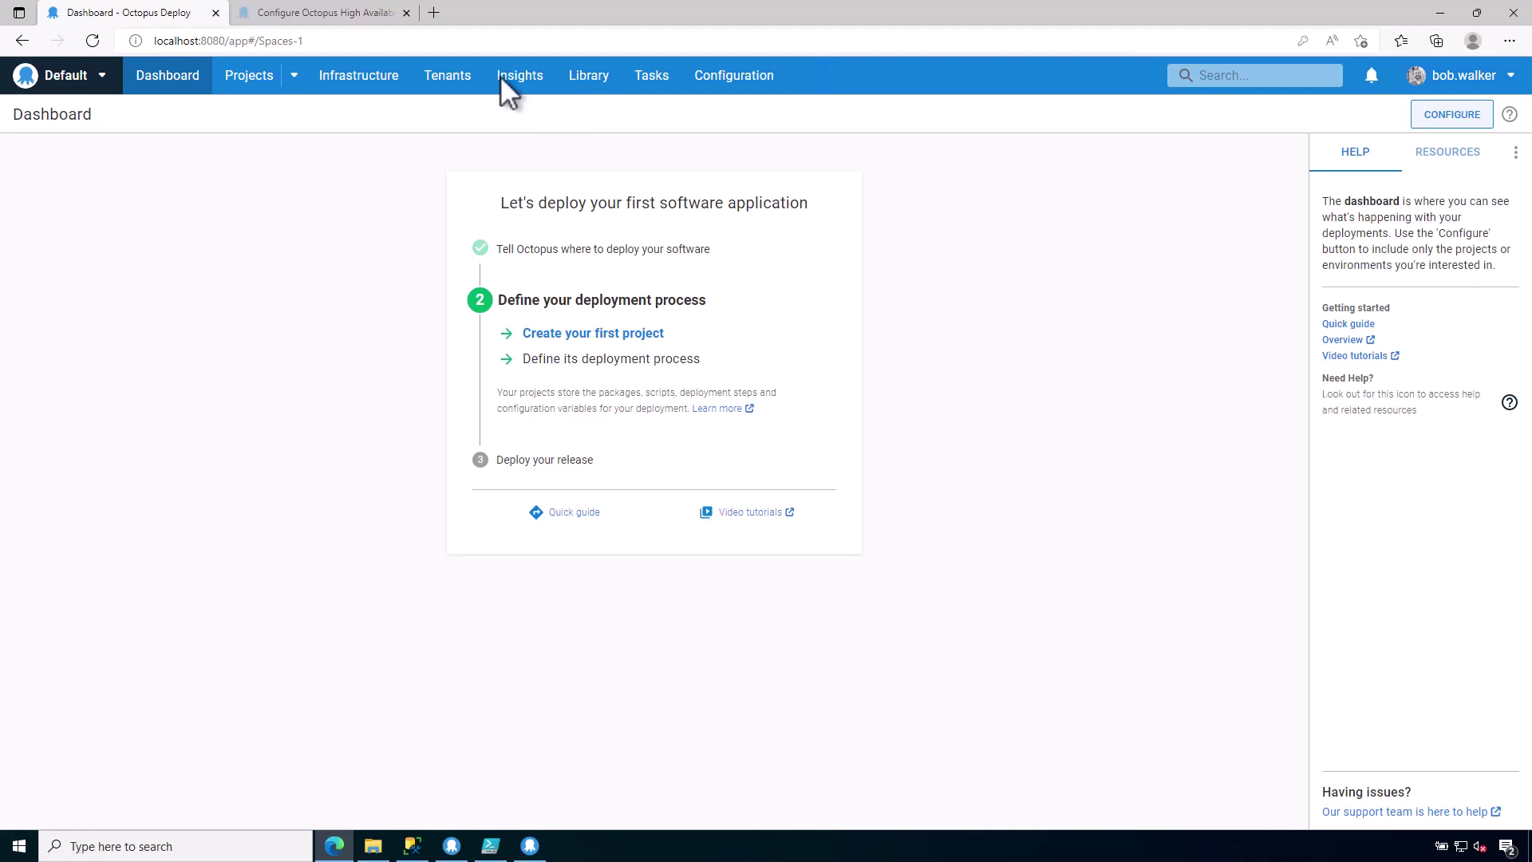
Add a new infrastructure environment named Test
{"action": "left_click", "coordinate": [361, 78]}
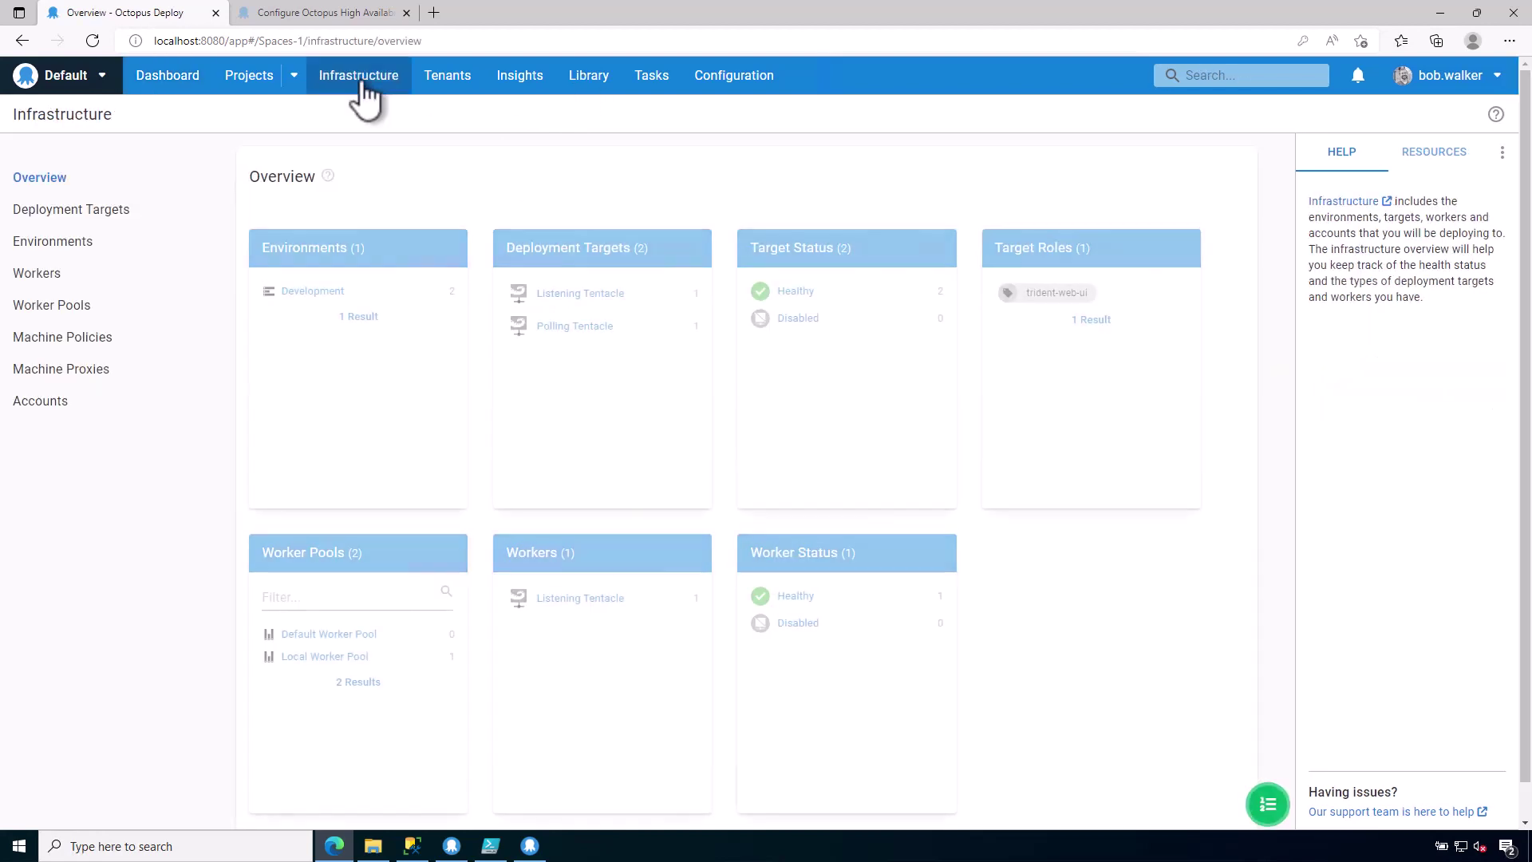
{"action": "left_click", "coordinate": [96, 244]}
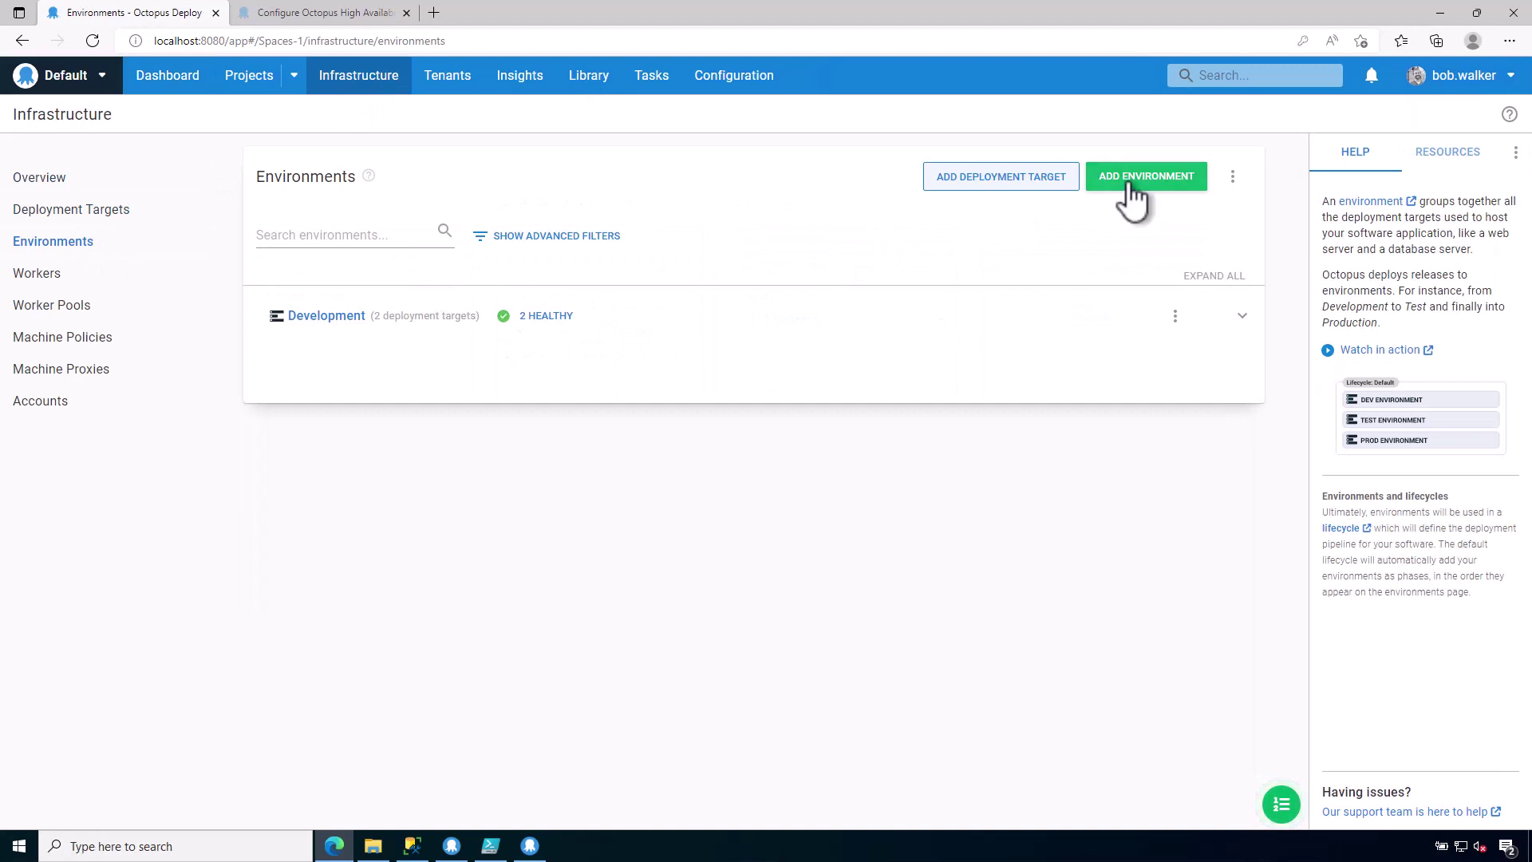
{"action": "left_click", "coordinate": [1133, 192]}
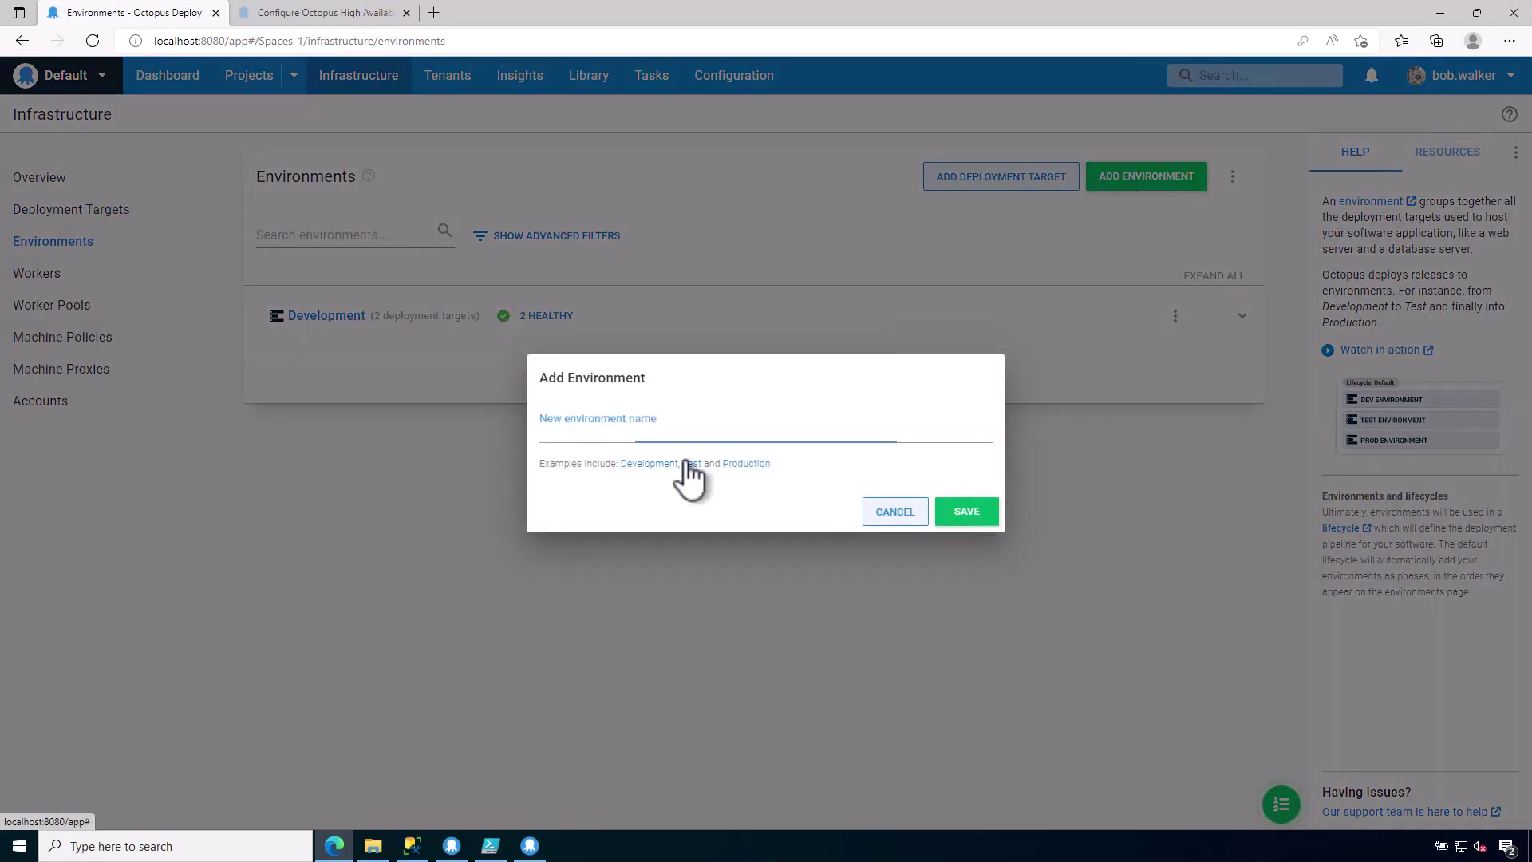
{"action": "left_click", "coordinate": [691, 463]}
{"action": "left_click", "coordinate": [967, 512]}
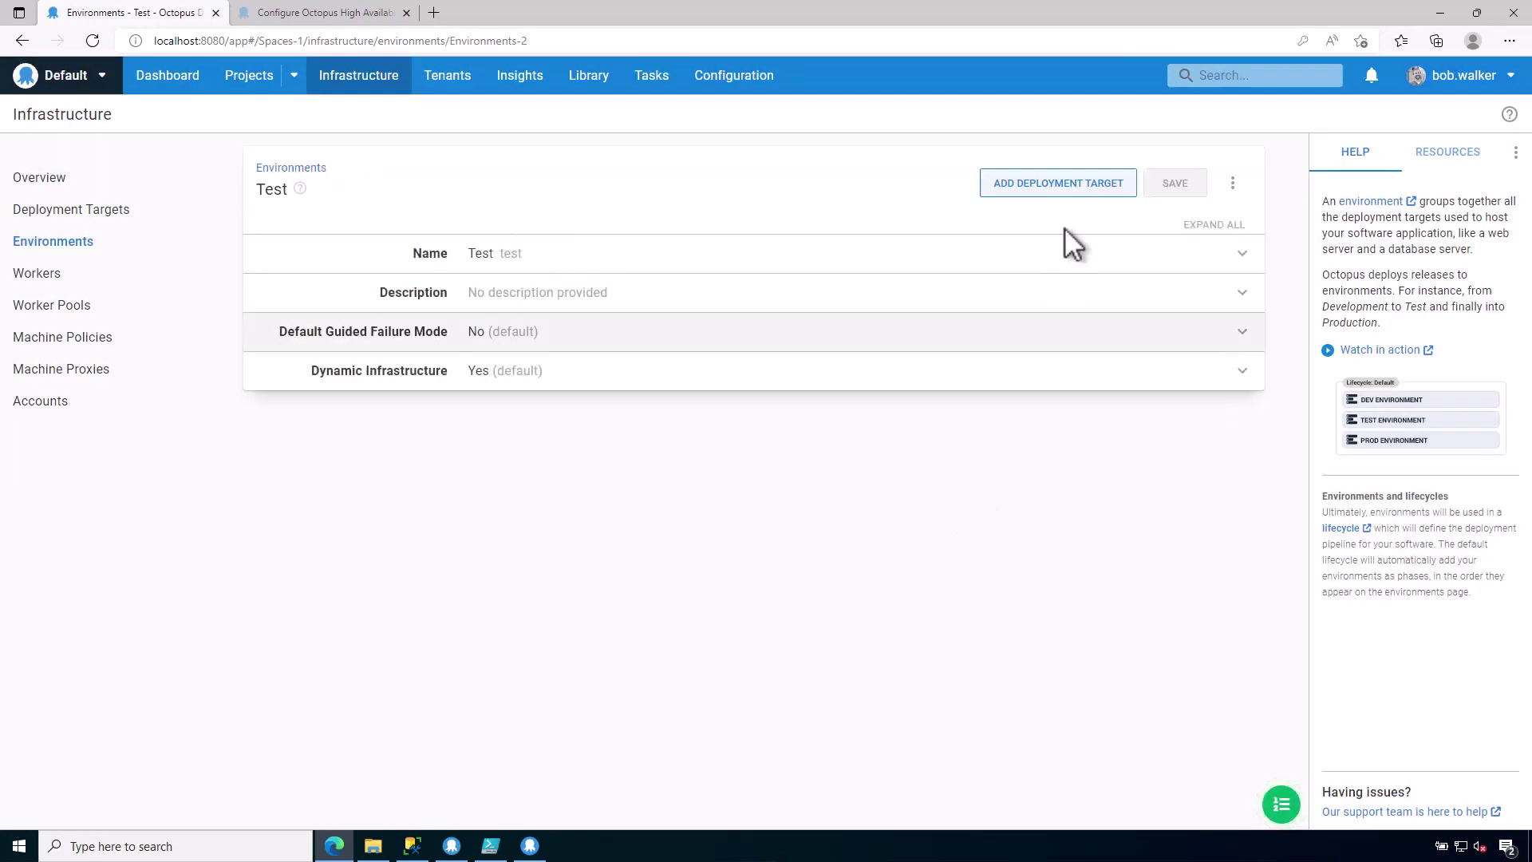
Add another environment named Staging to the infrastructure
{"action": "left_click", "coordinate": [102, 243]}
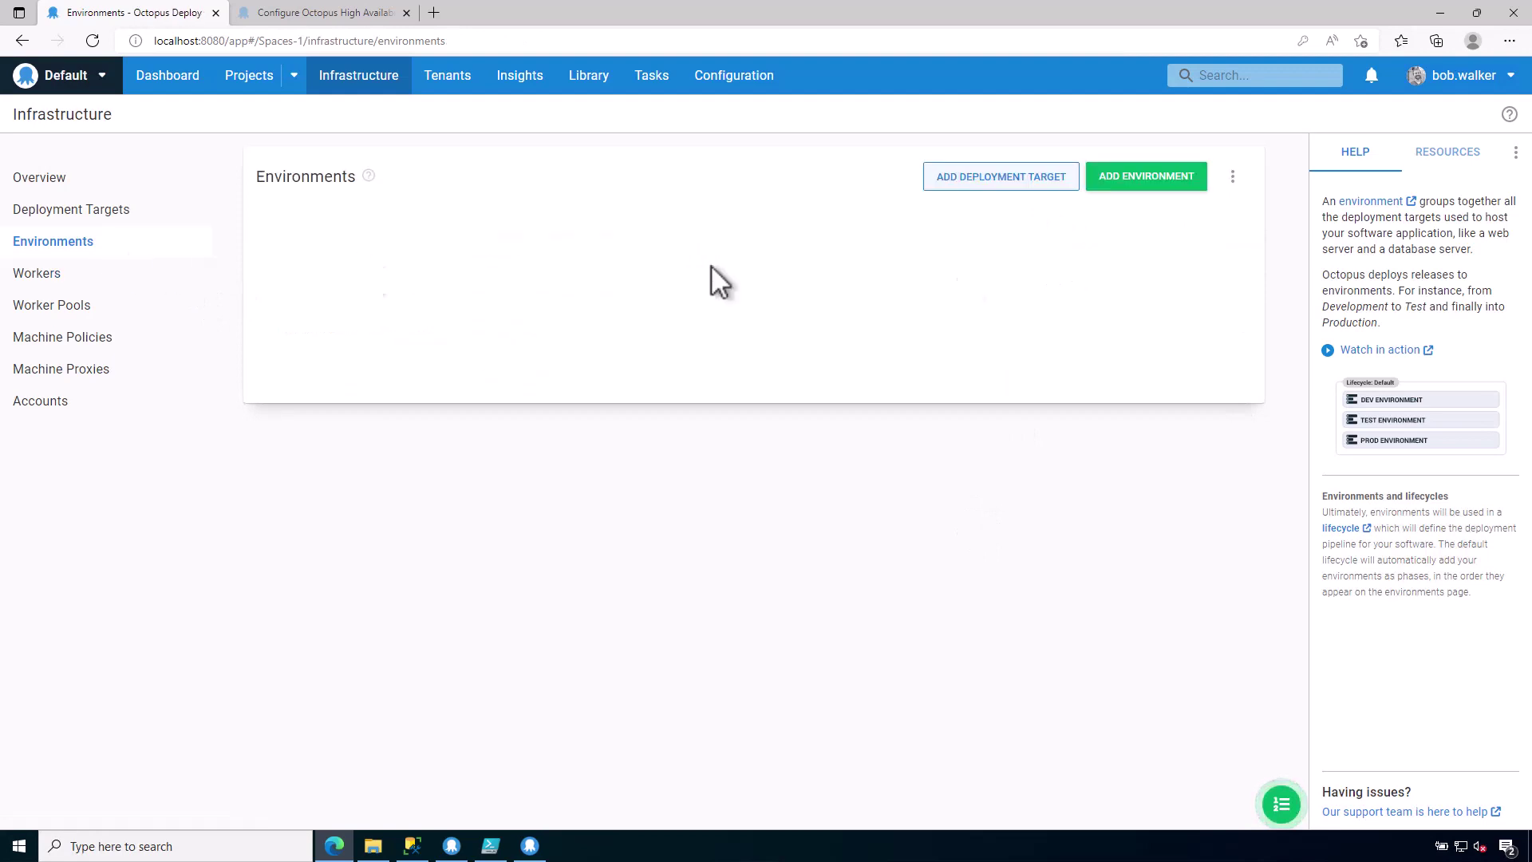
{"action": "left_click", "coordinate": [1177, 180]}
{"action": "type", "text": "St"}
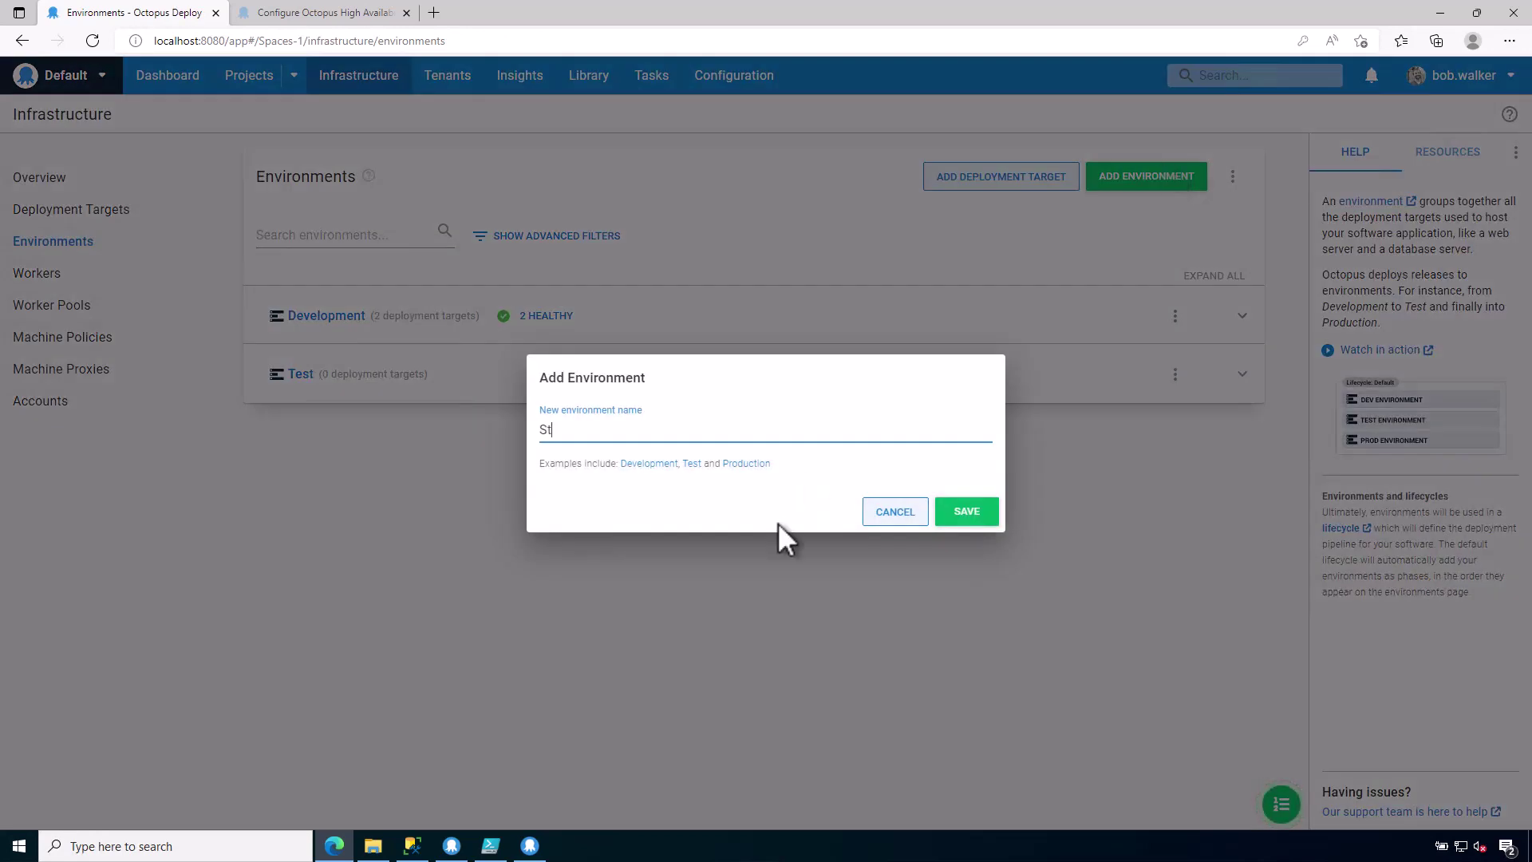
{"action": "type", "text": "aging"}
{"action": "left_click", "coordinate": [979, 515]}
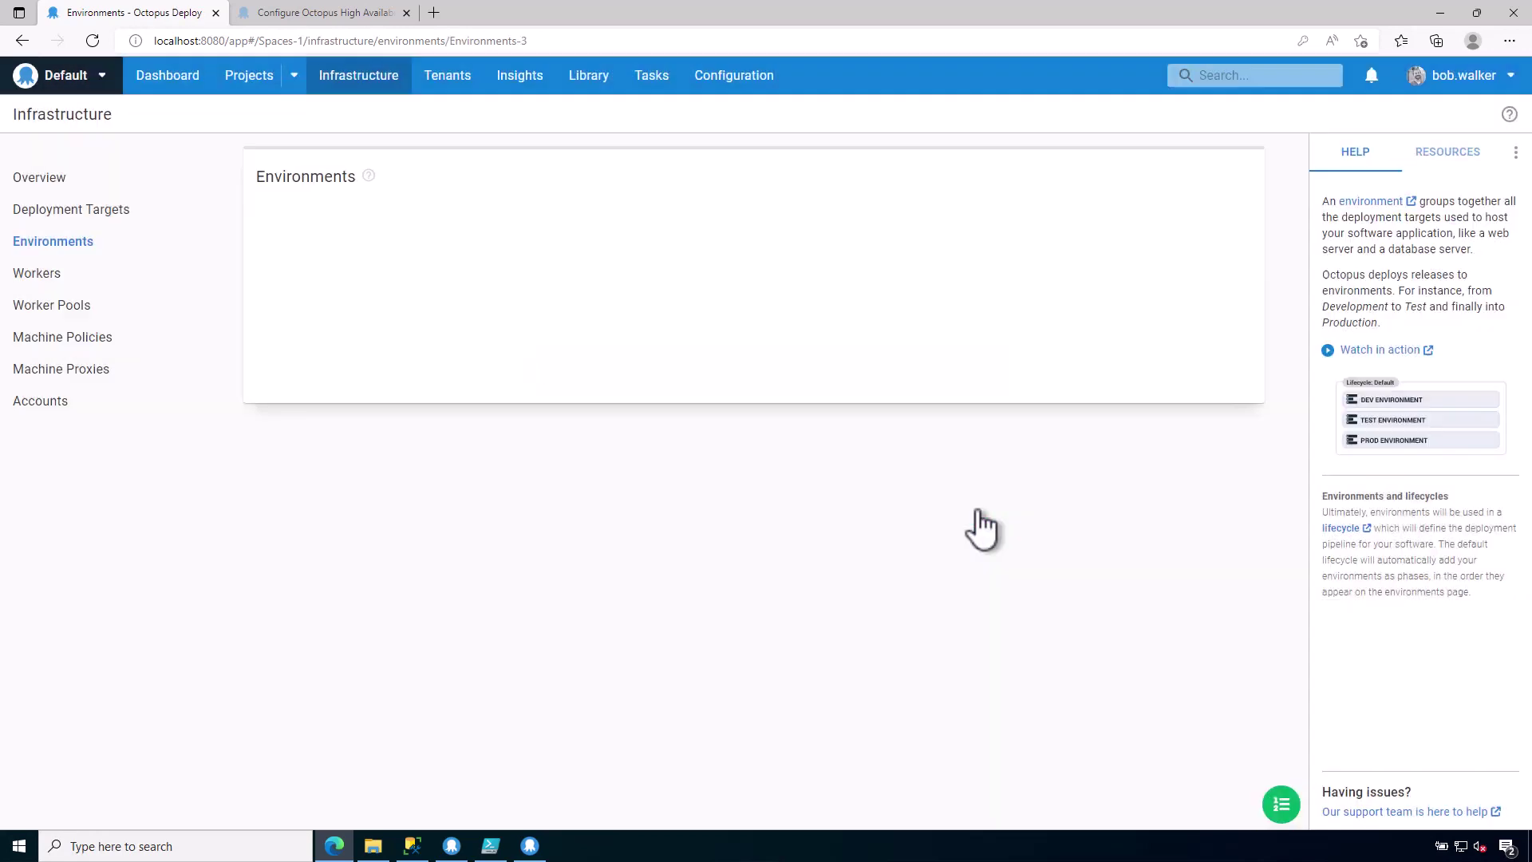
Add an environment named Production and return to the list of environments
{"action": "left_click", "coordinate": [96, 244]}
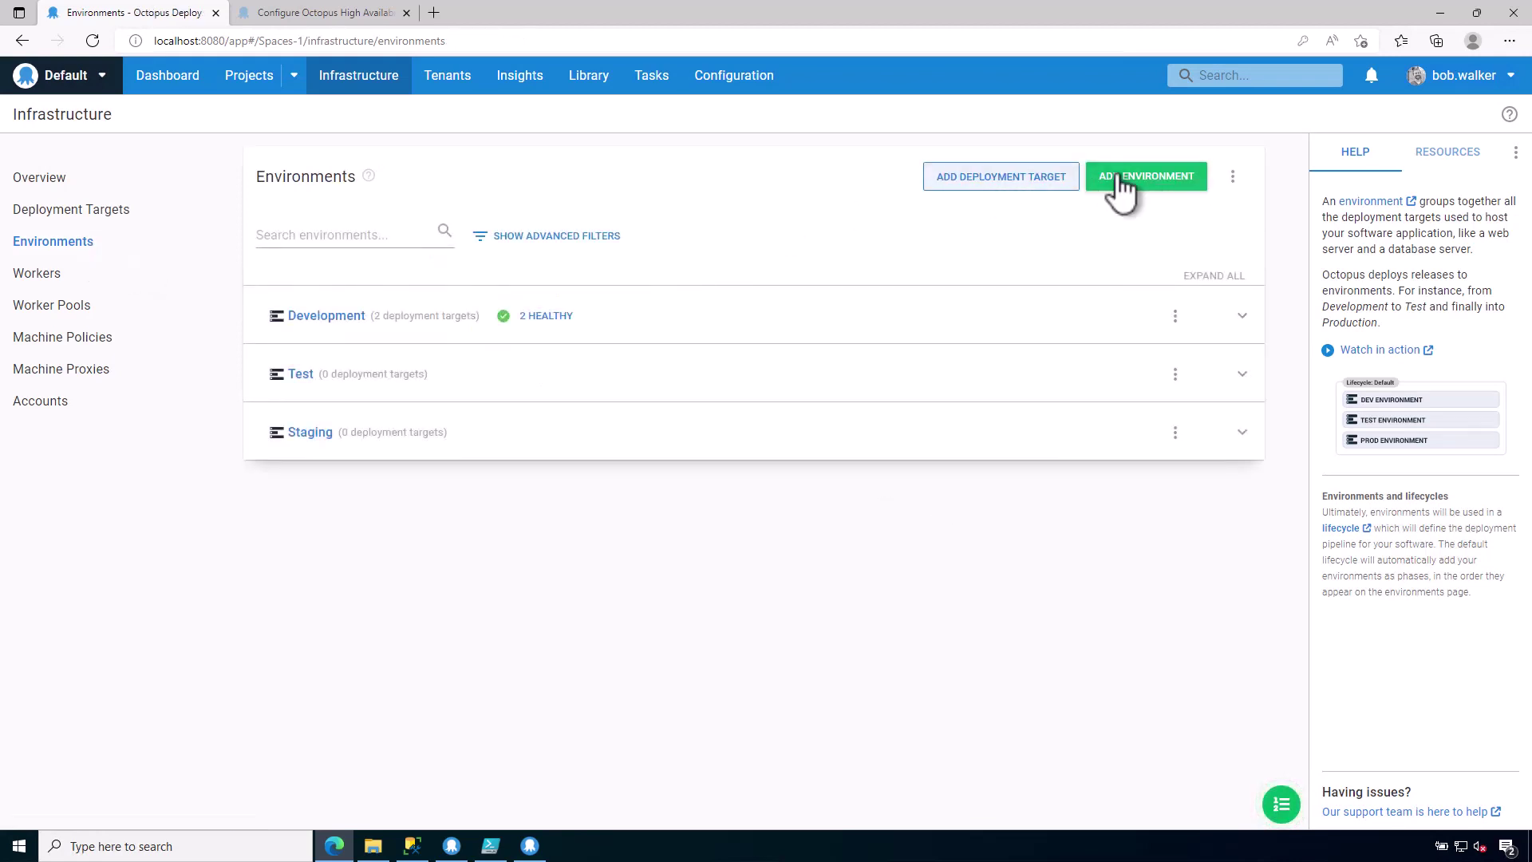
{"action": "left_click", "coordinate": [1122, 192]}
{"action": "type", "text": "Production"}
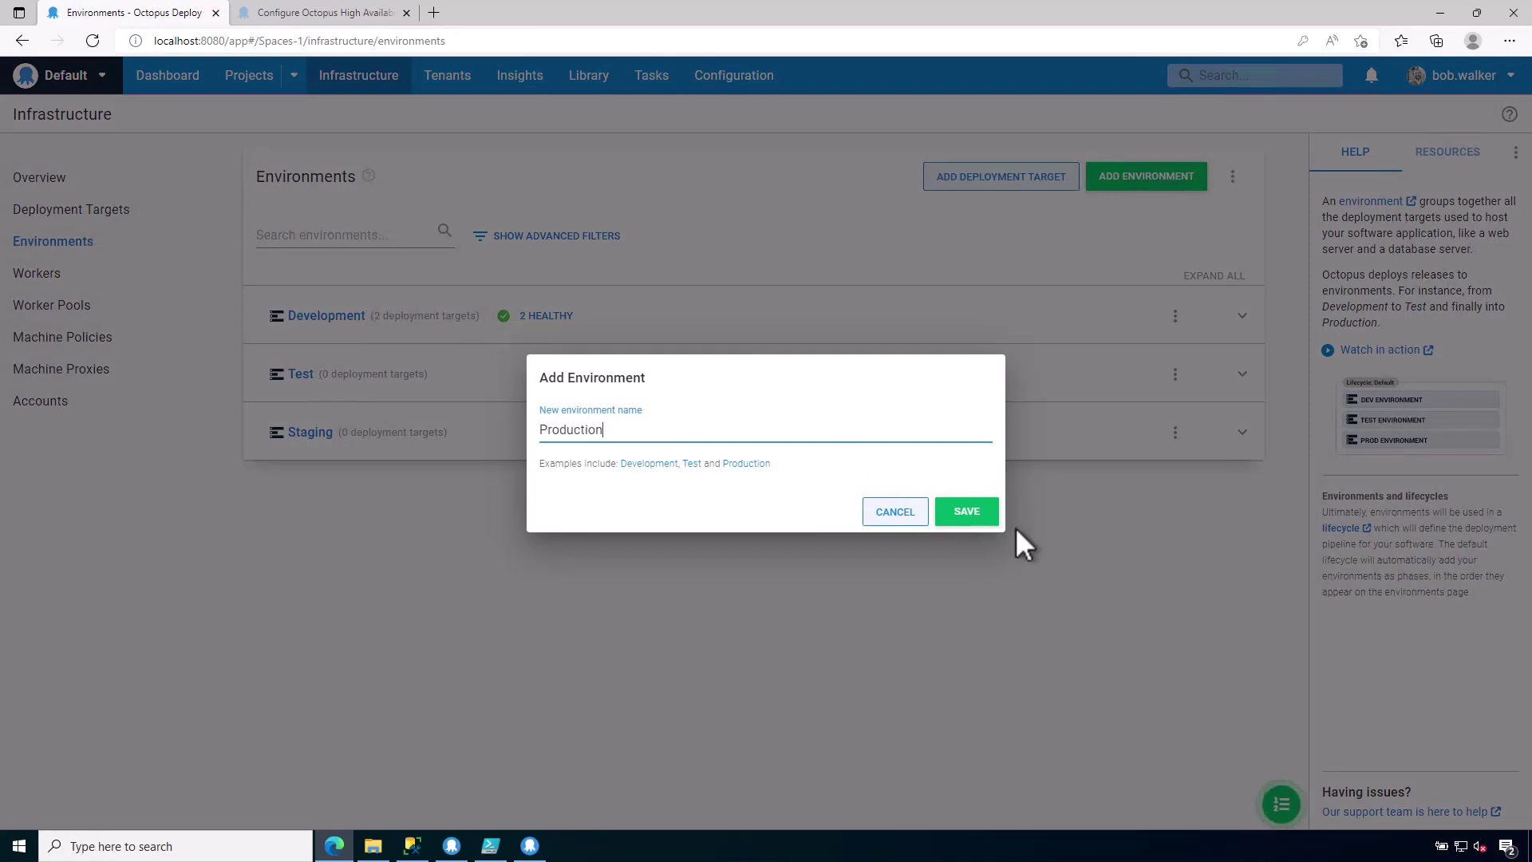
{"action": "left_click", "coordinate": [946, 511]}
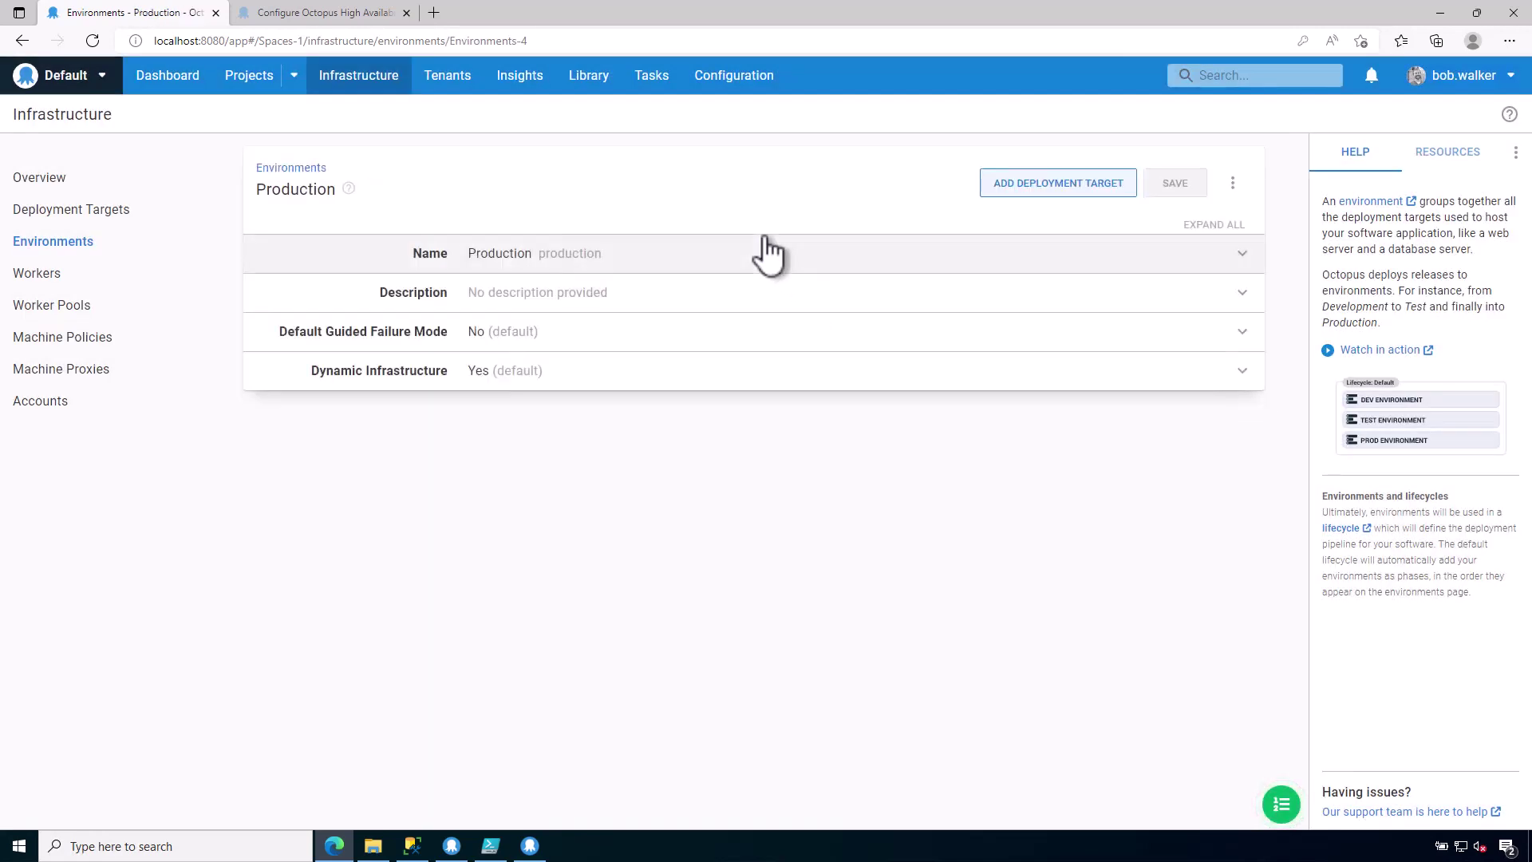
{"action": "left_click", "coordinate": [70, 244]}
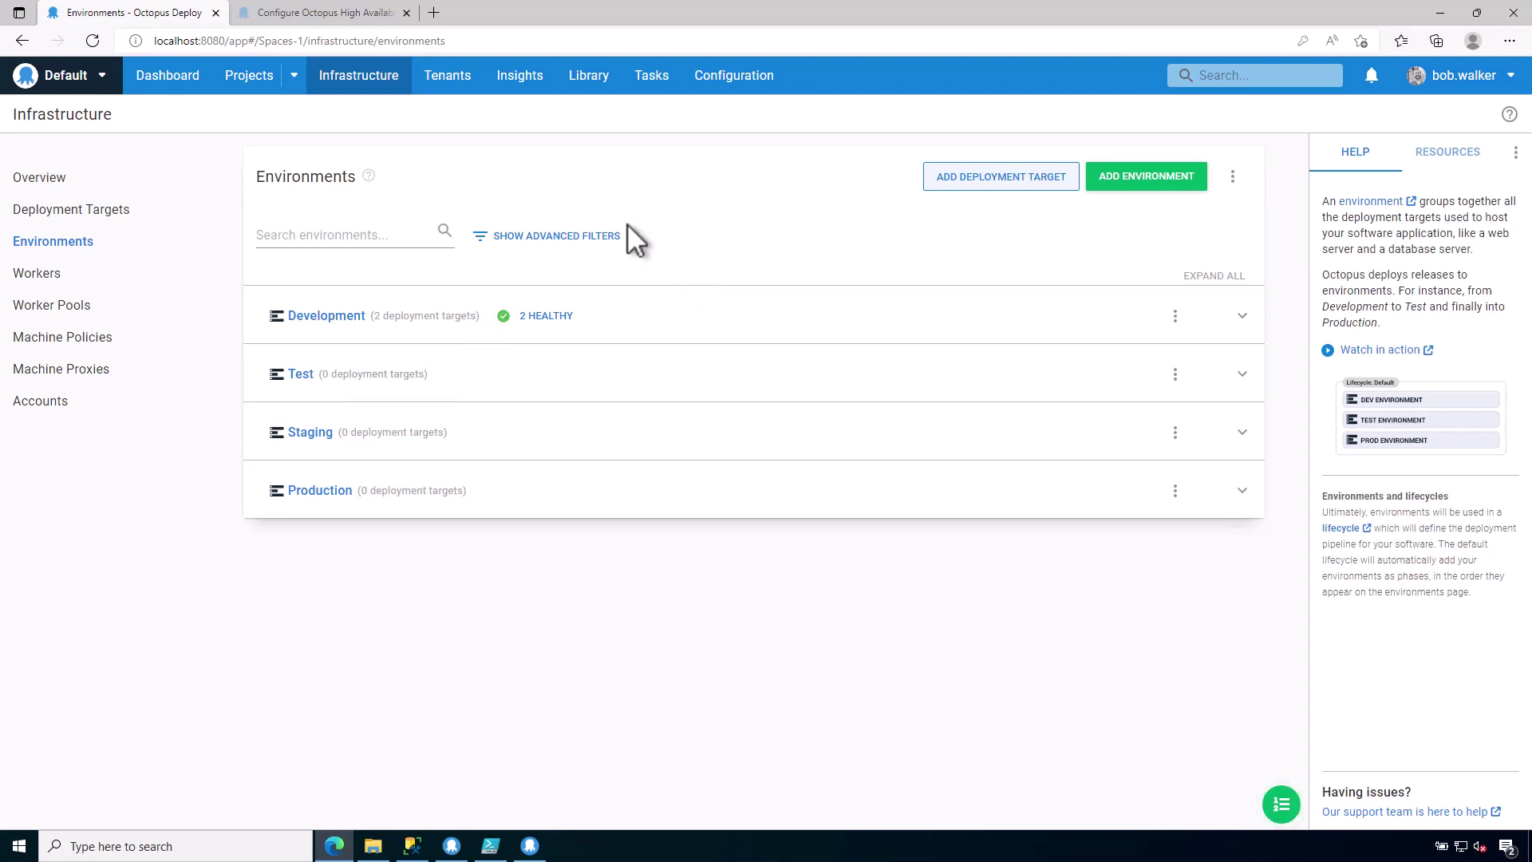
Open the library's Default Lifecycle and add a first phase named Development containing the Development environment
{"action": "left_click", "coordinate": [584, 91]}
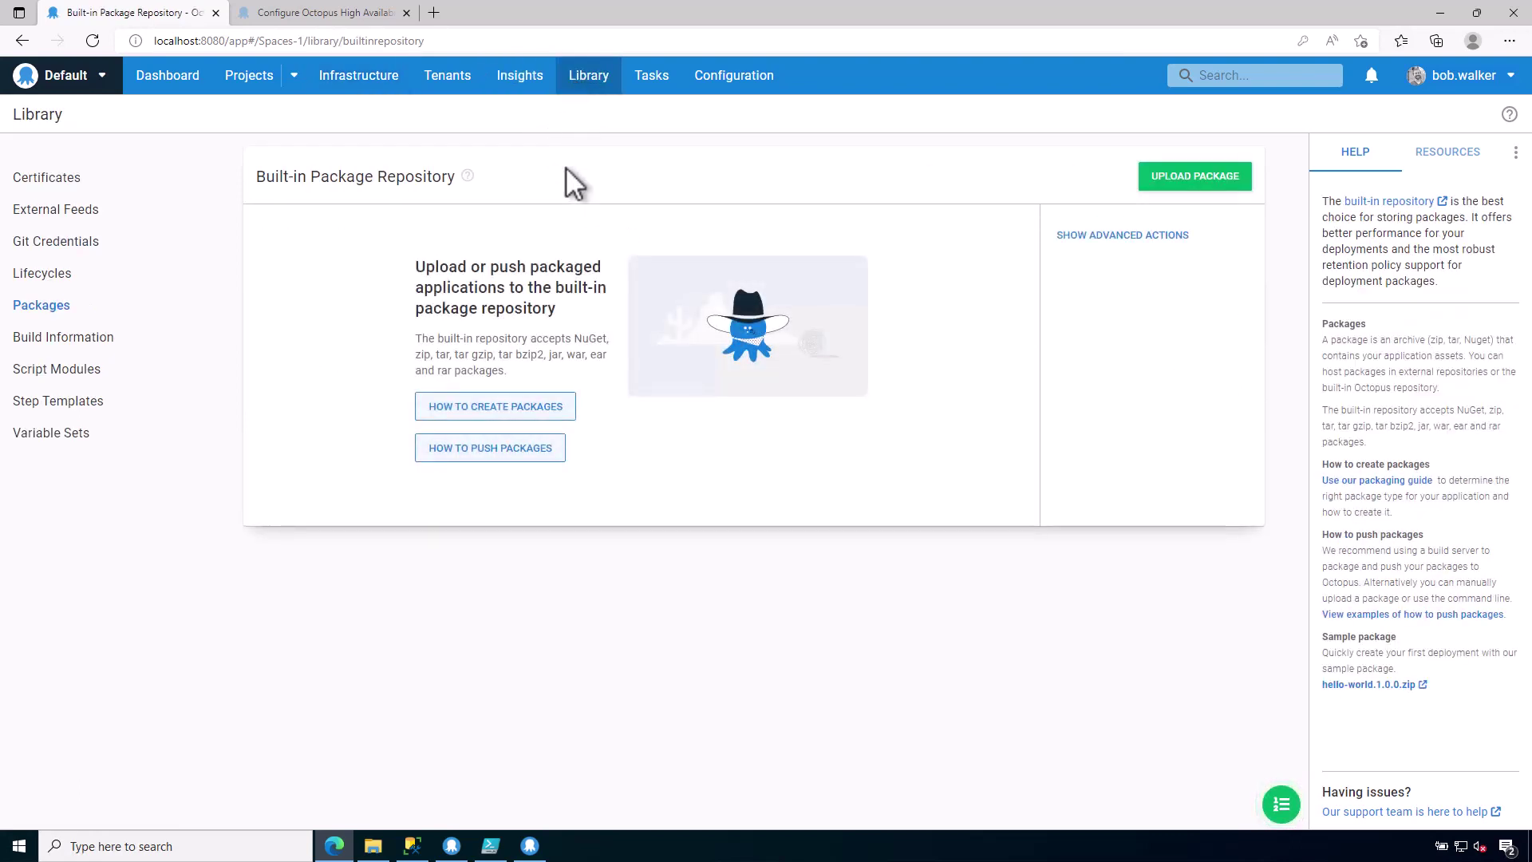
{"action": "left_click", "coordinate": [54, 275]}
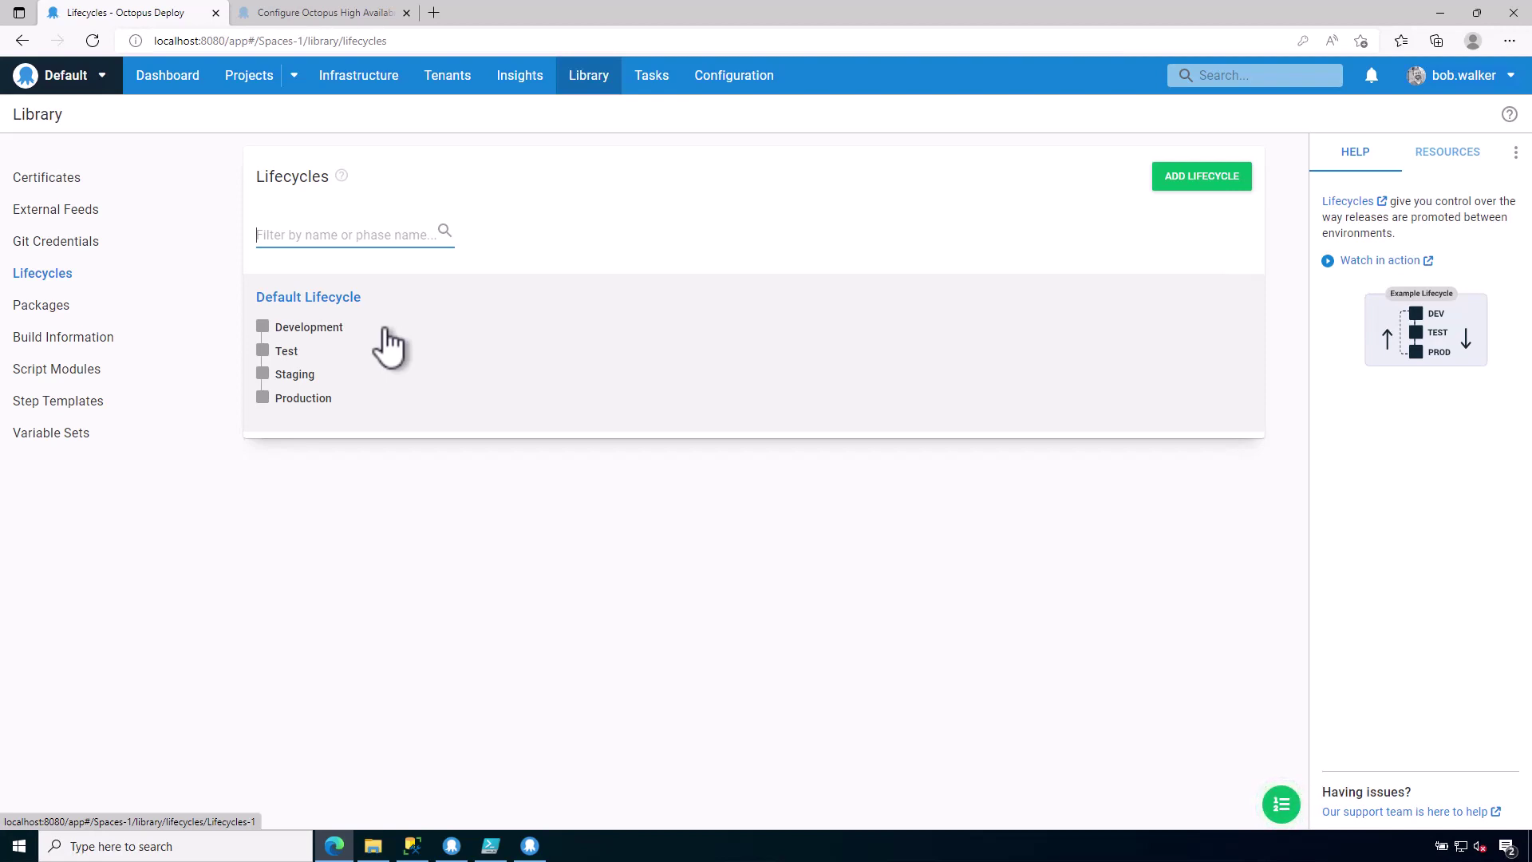
{"action": "left_click", "coordinate": [388, 343]}
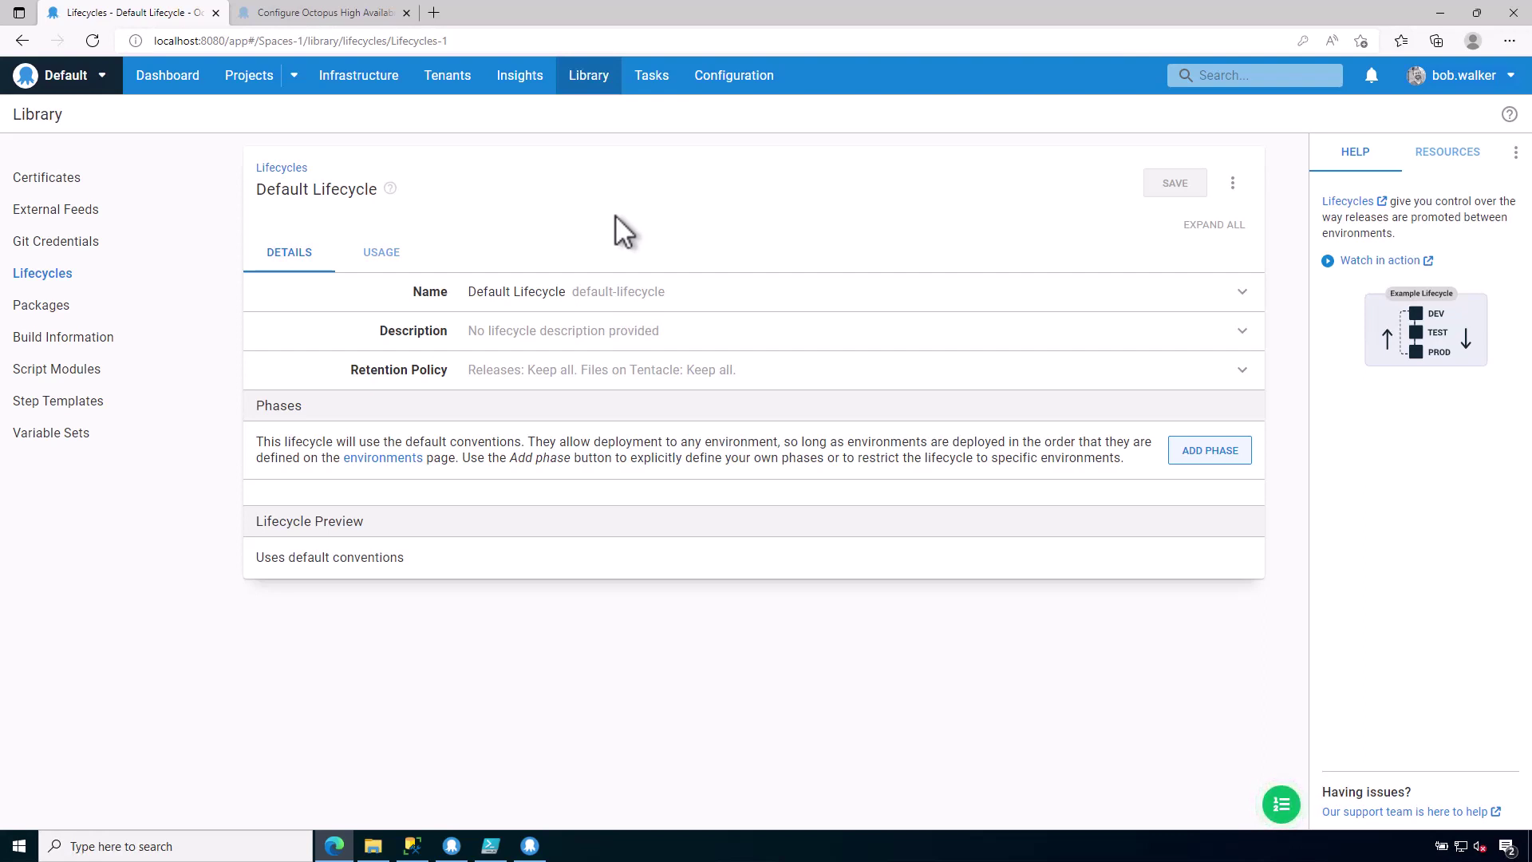
{"action": "left_click", "coordinate": [1188, 453]}
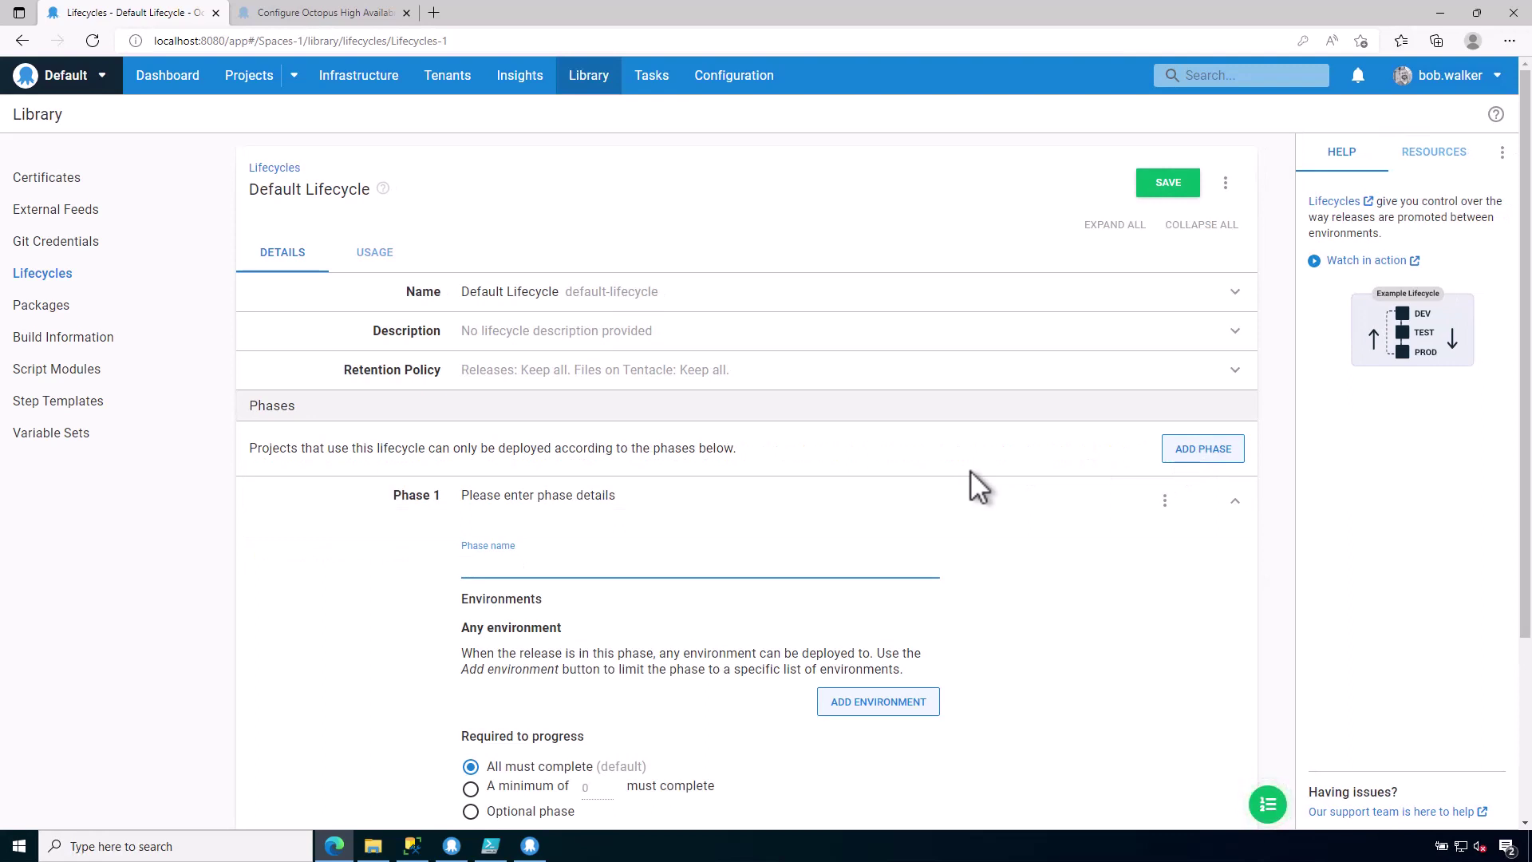
{"action": "type", "text": "Development"}
{"action": "left_click", "coordinate": [896, 706]}
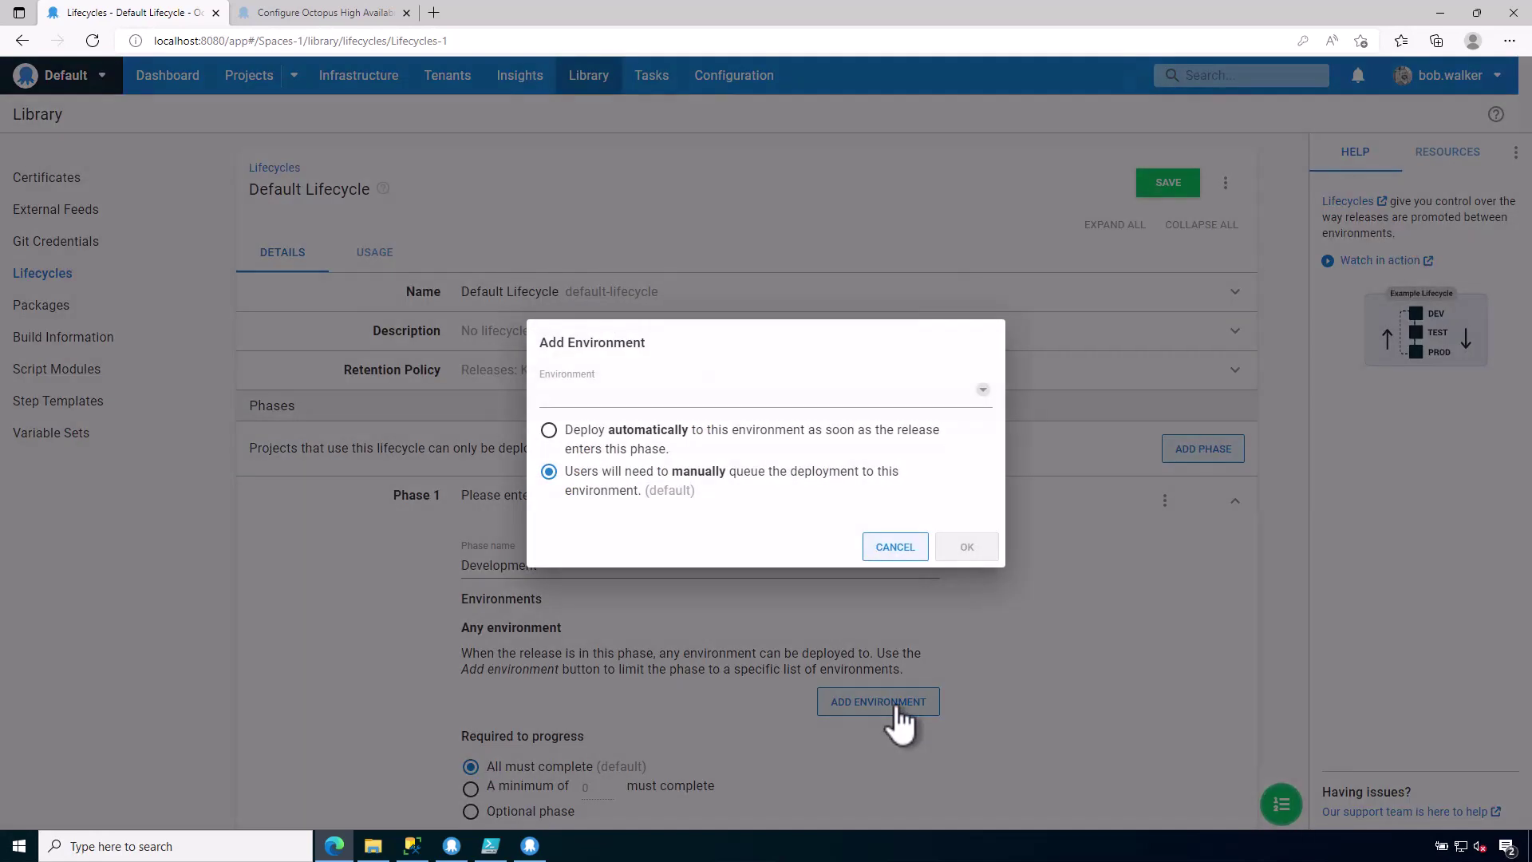
{"action": "left_click", "coordinate": [659, 399]}
{"action": "left_click", "coordinate": [608, 444]}
{"action": "left_click", "coordinate": [962, 548]}
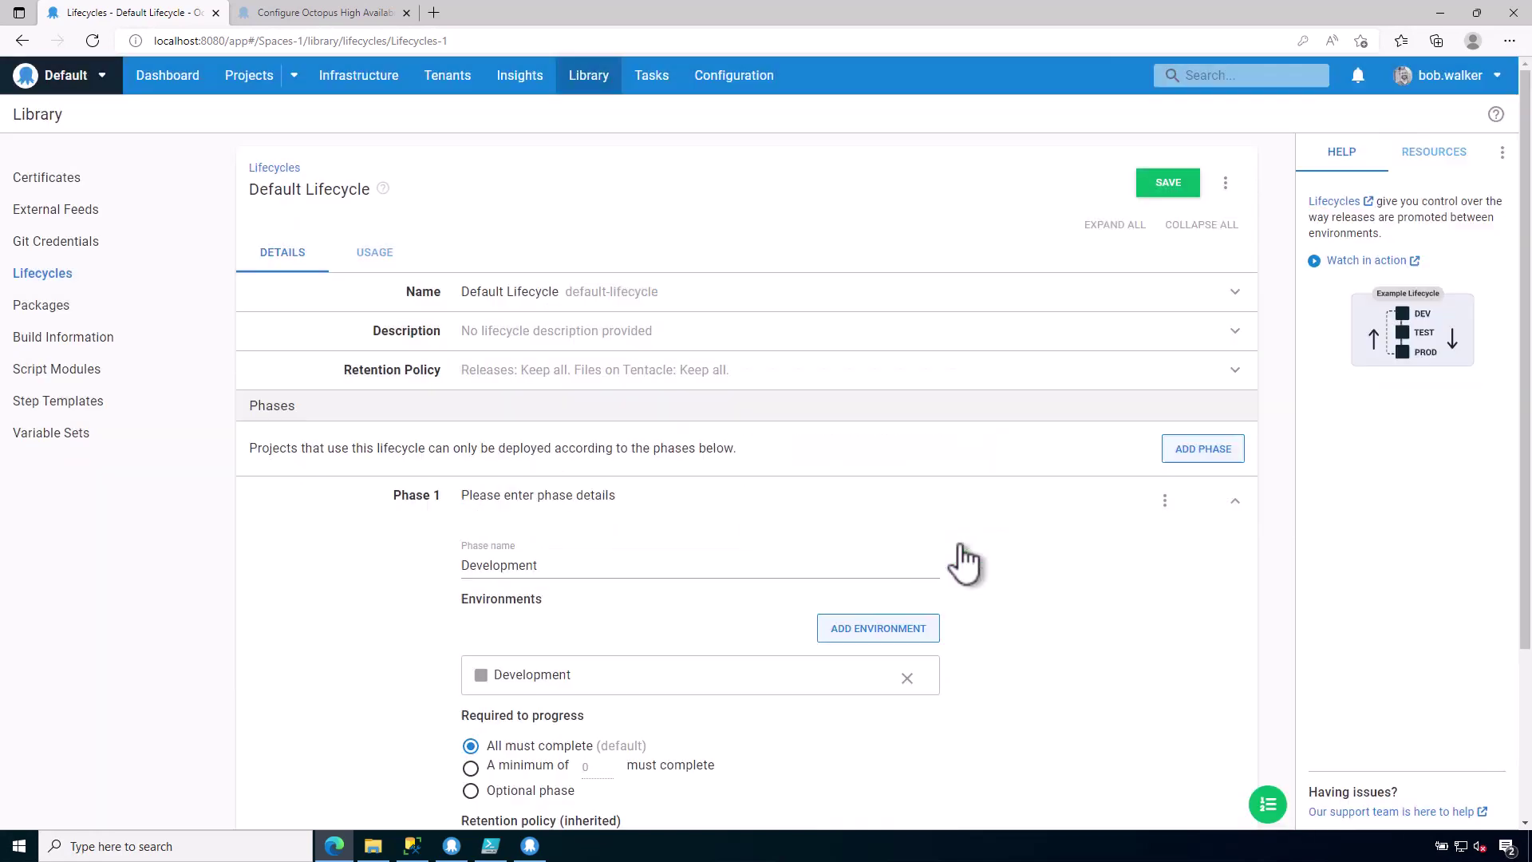
Add a second lifecycle phase named Test and assign the Test environment to it with manual deployment
{"action": "scroll", "coordinate": [1088, 596], "scroll_direction": "down", "scroll_amount": 3}
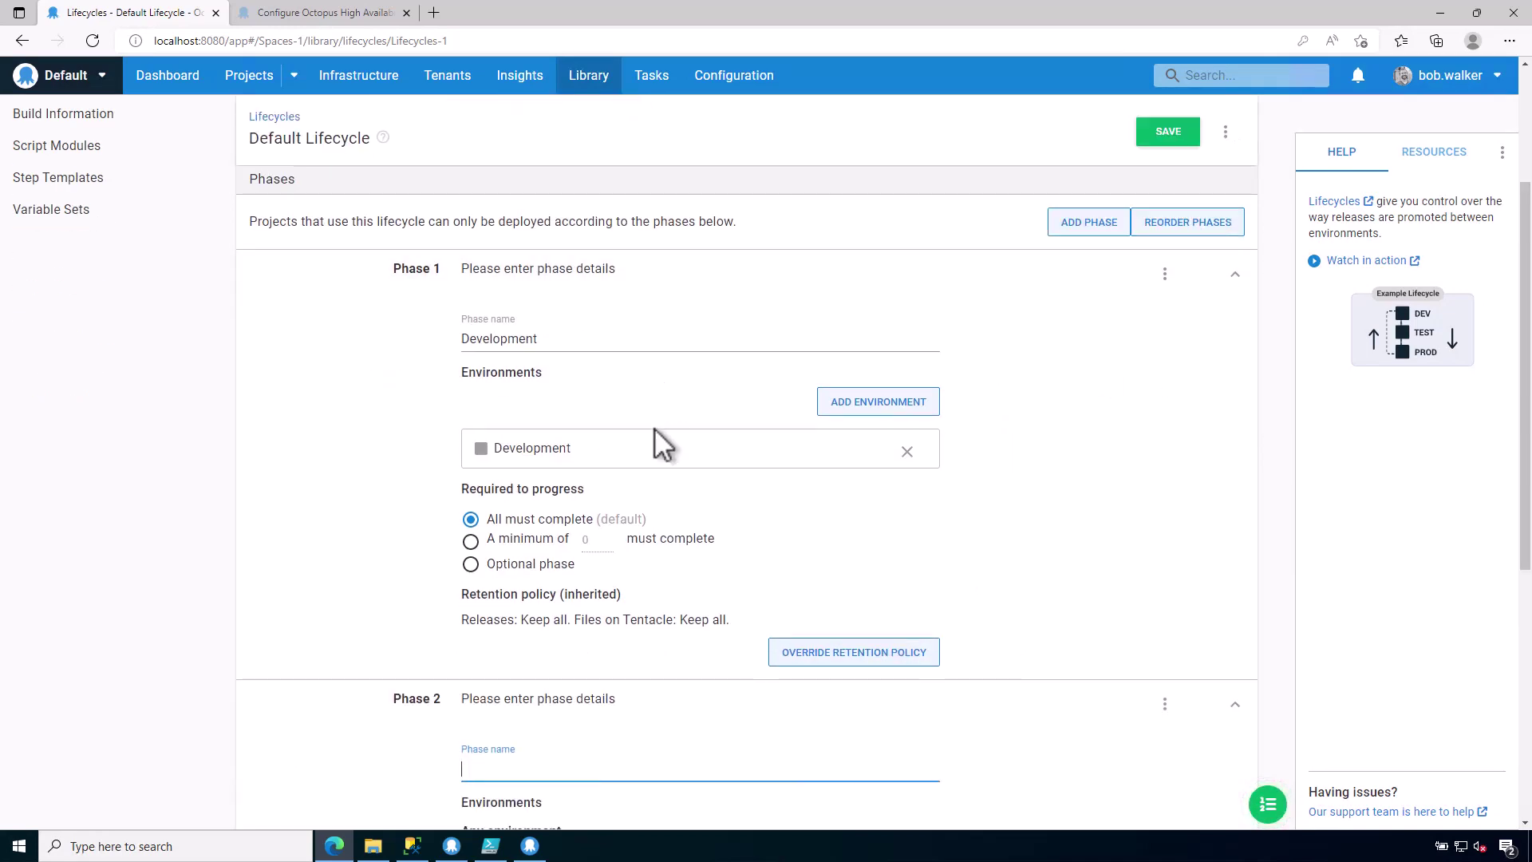
{"action": "type", "text": "Test"}
{"action": "scroll", "coordinate": [610, 637], "scroll_direction": "down", "scroll_amount": 5}
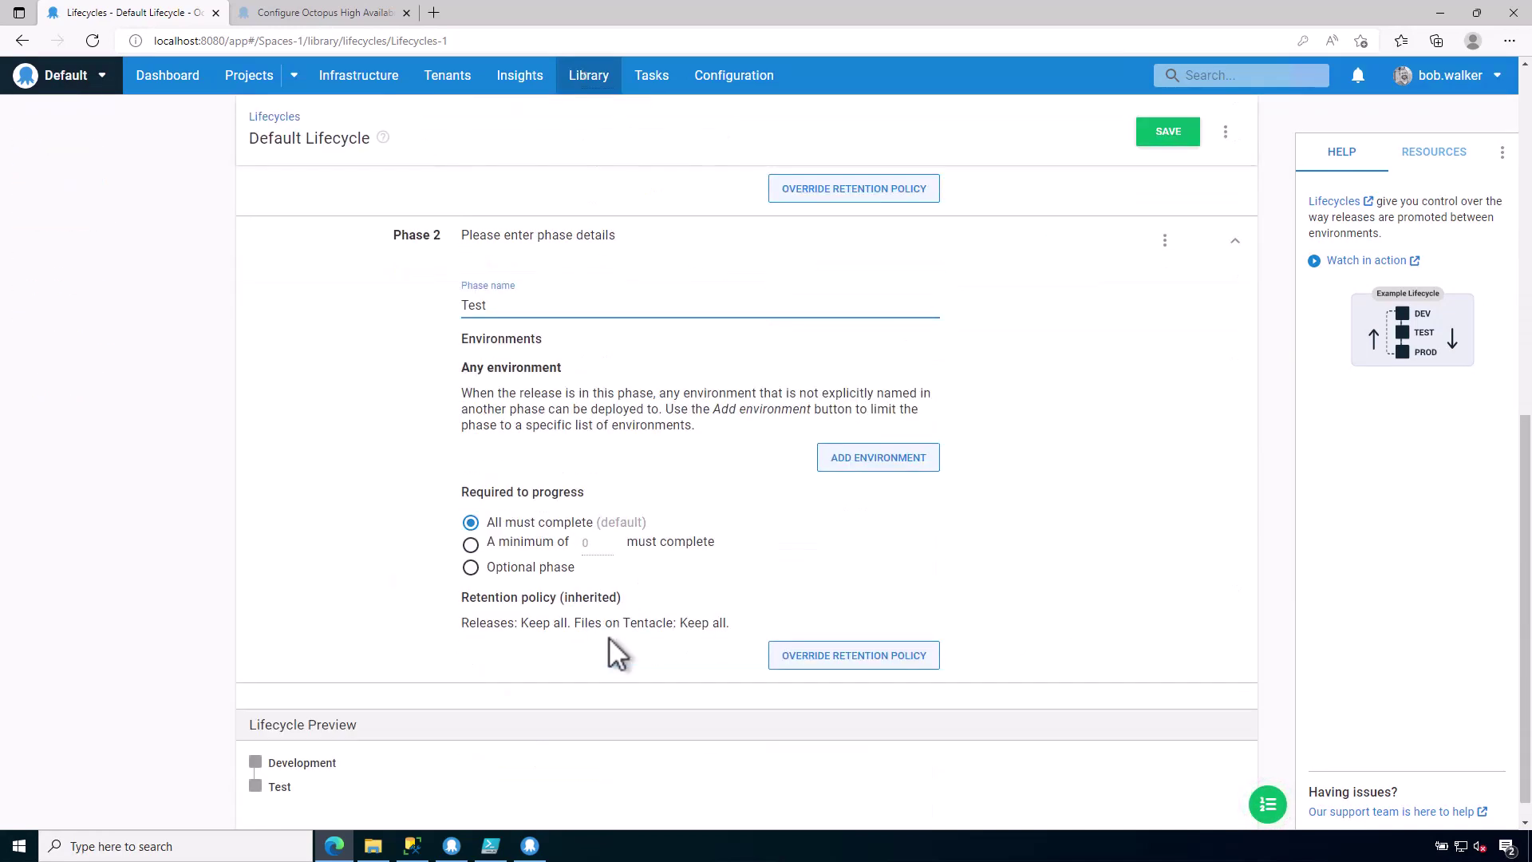
{"action": "left_click", "coordinate": [918, 463]}
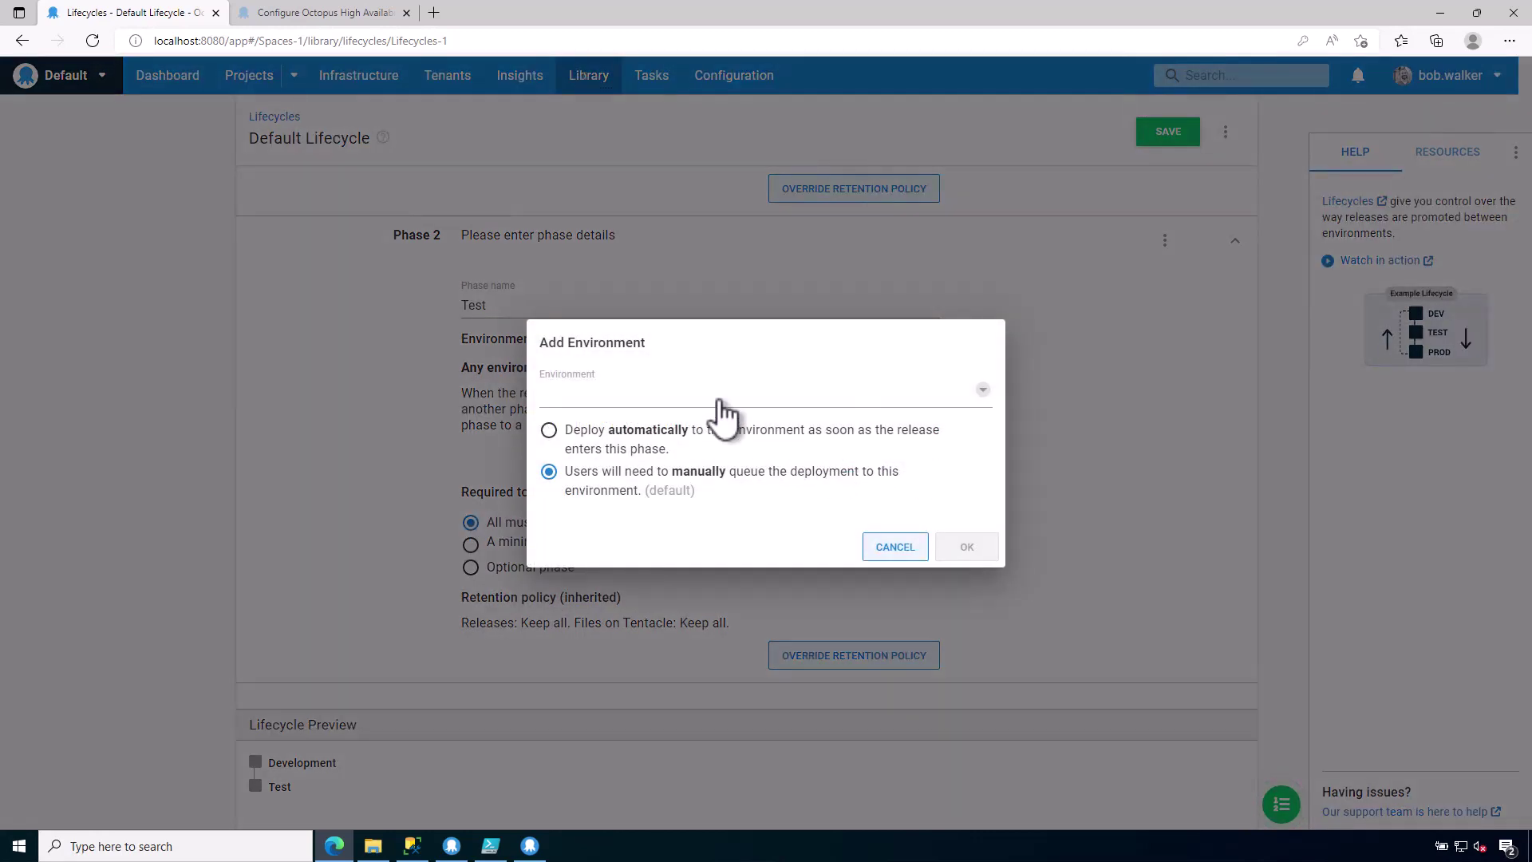
{"action": "left_click", "coordinate": [712, 391]}
{"action": "left_click", "coordinate": [620, 444]}
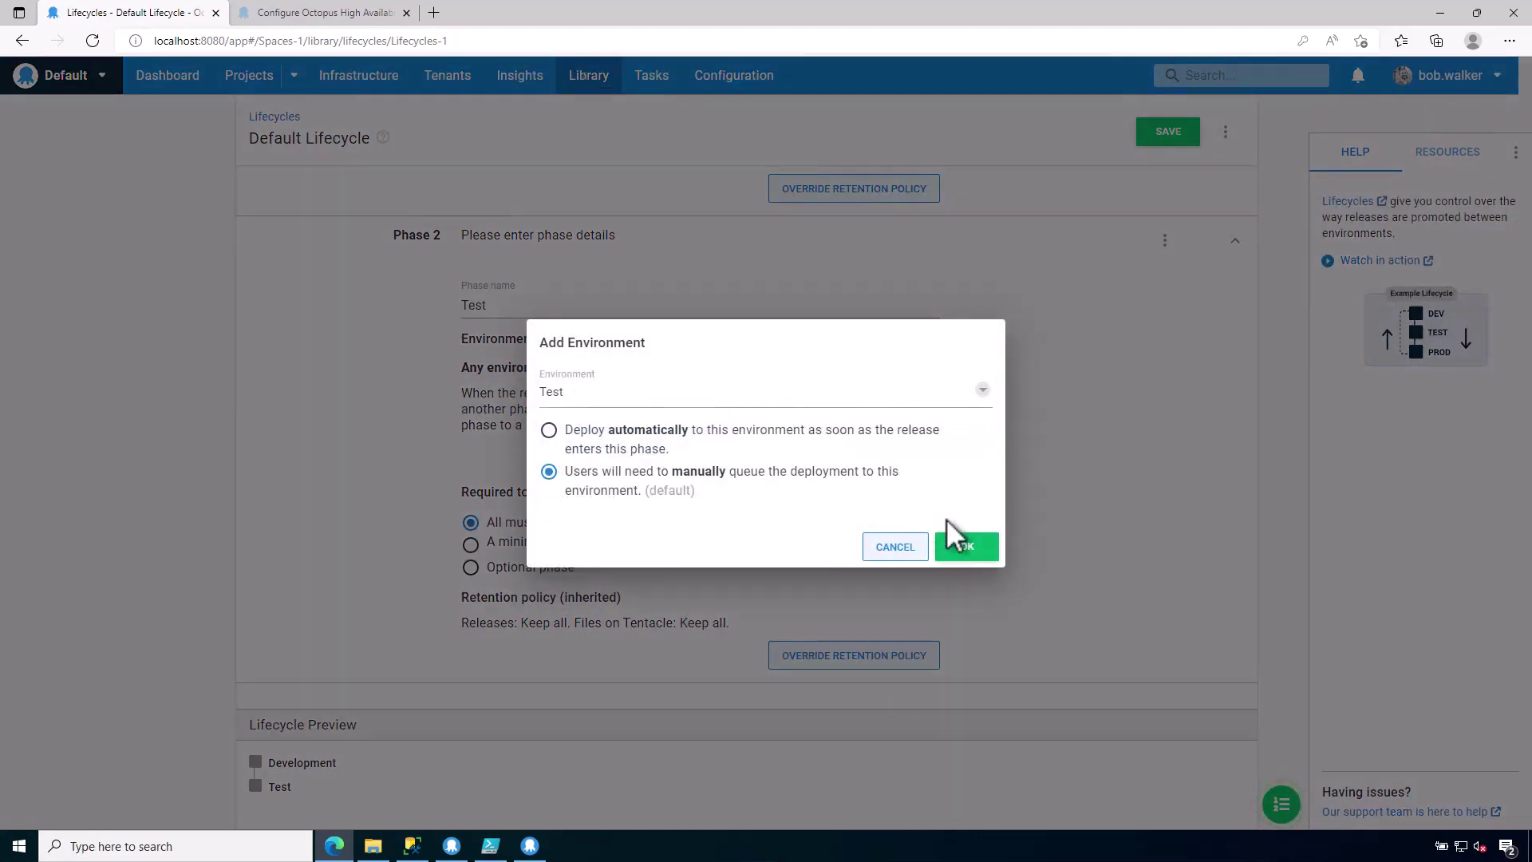
{"action": "left_click", "coordinate": [969, 548]}
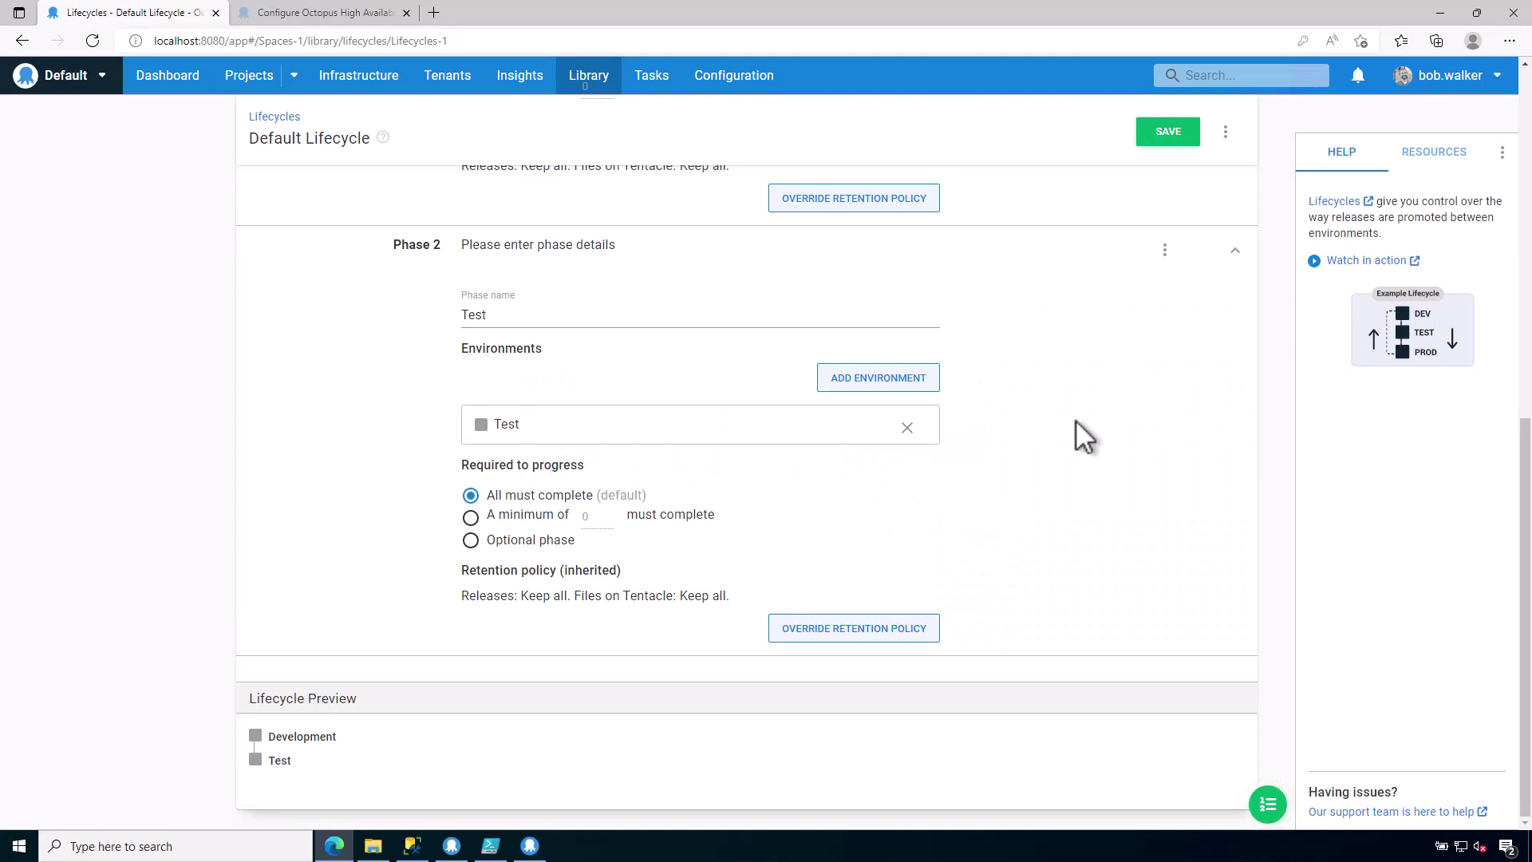
Add a third lifecycle phase named Staging and assign the Staging environment to it
{"action": "scroll", "coordinate": [1076, 420], "scroll_direction": "up", "scroll_amount": 1}
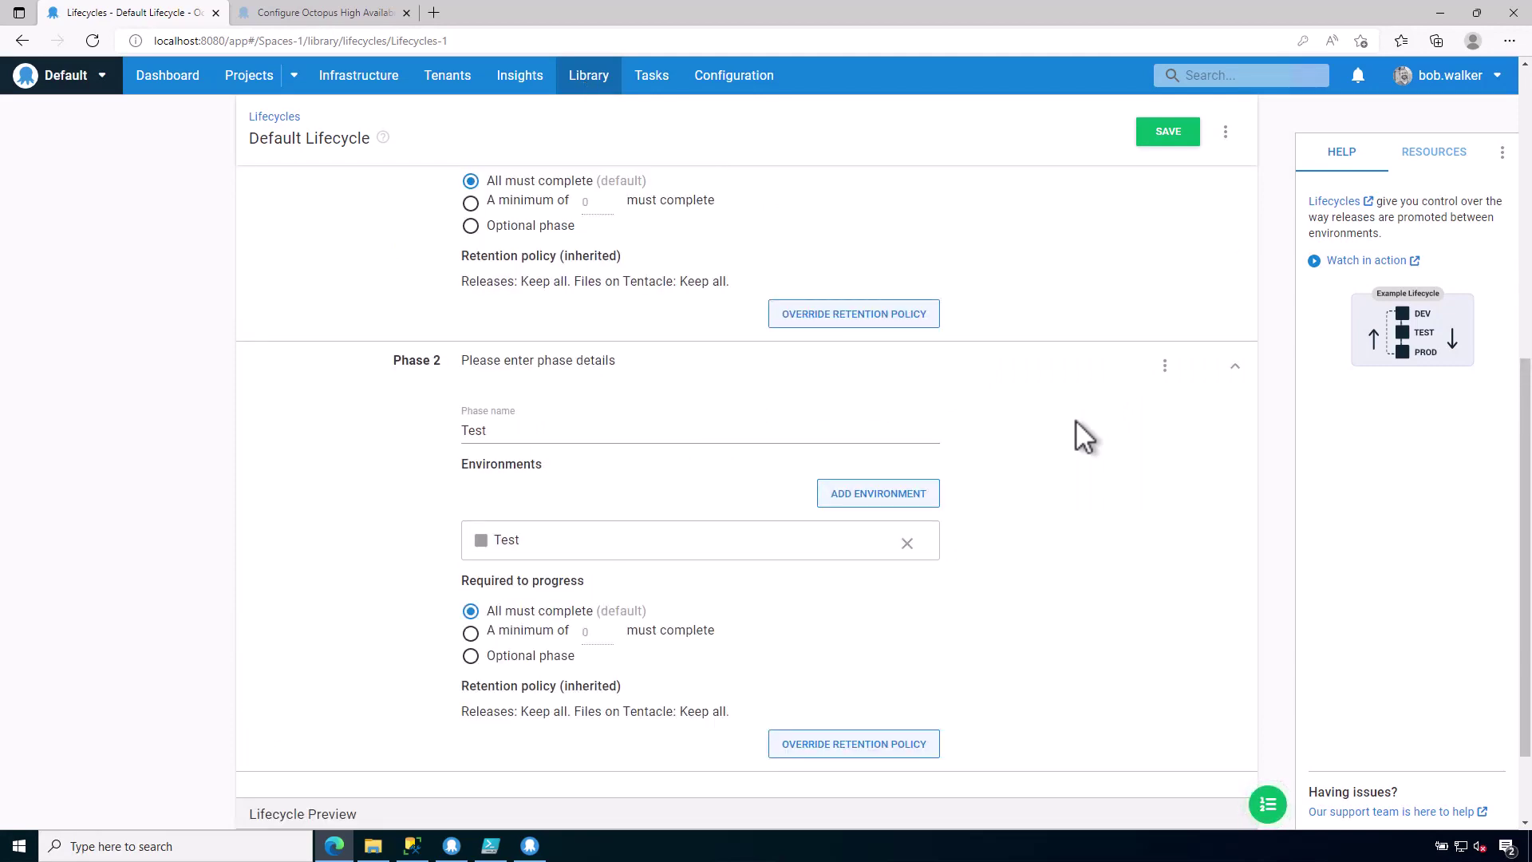
{"action": "scroll", "coordinate": [1076, 420], "scroll_direction": "up", "scroll_amount": 3}
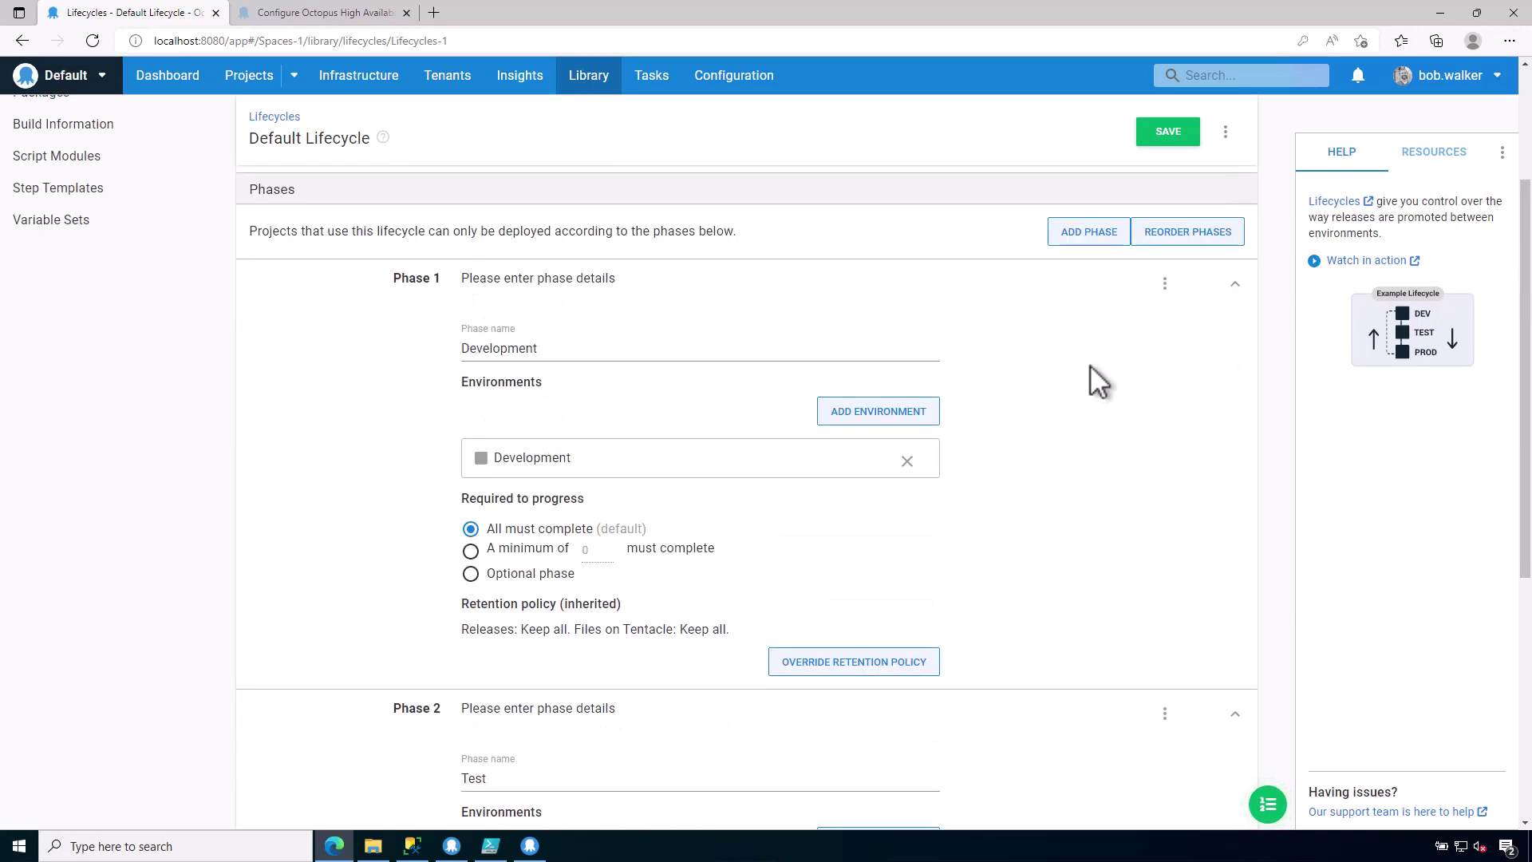
{"action": "left_click", "coordinate": [1087, 234]}
{"action": "type", "text": "Staging"}
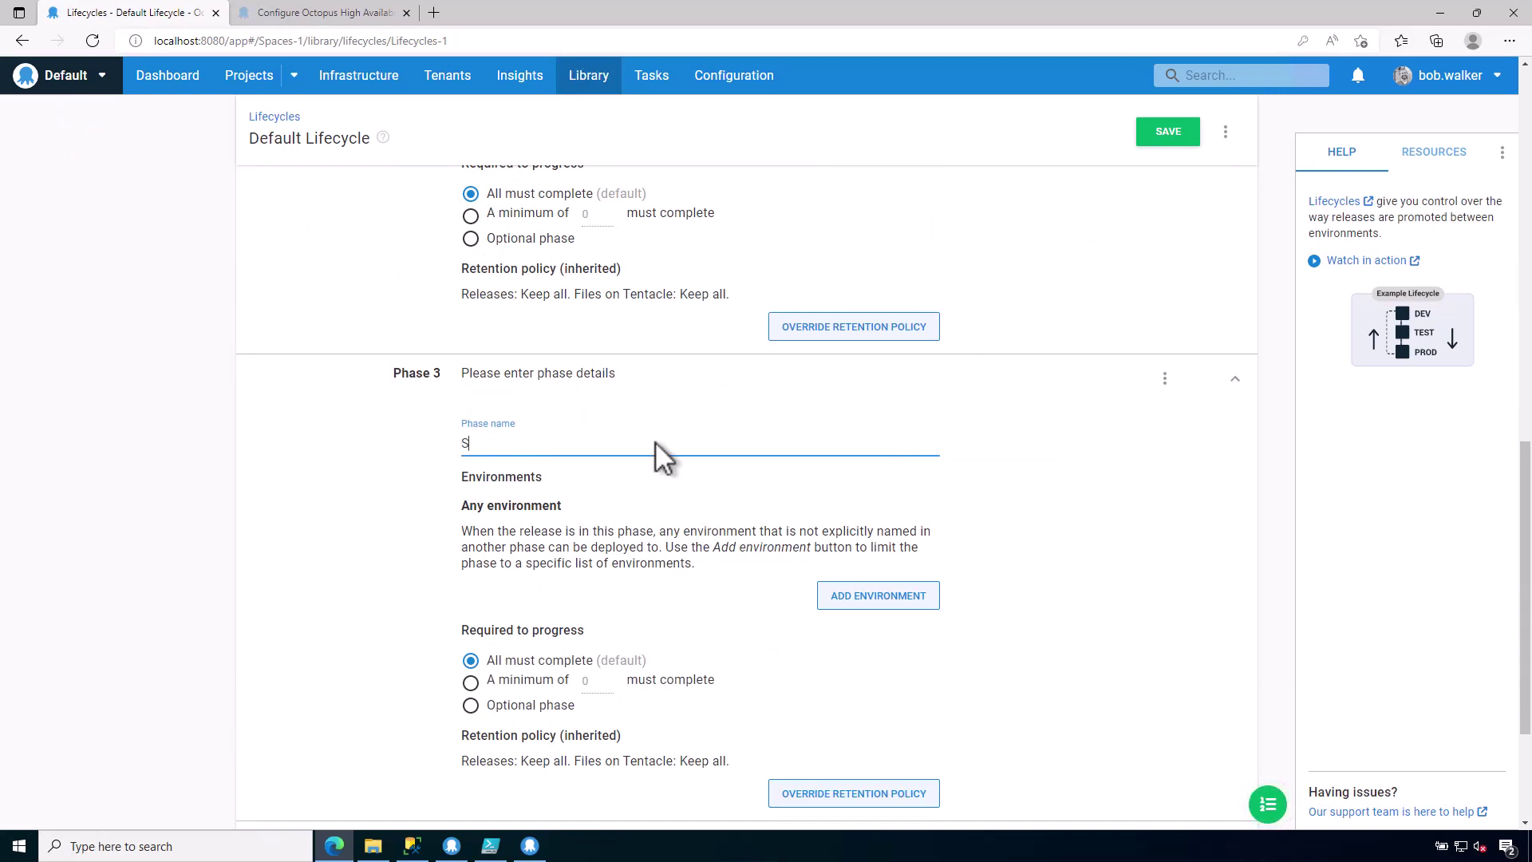
{"action": "left_click", "coordinate": [916, 616]}
{"action": "left_click", "coordinate": [754, 397]}
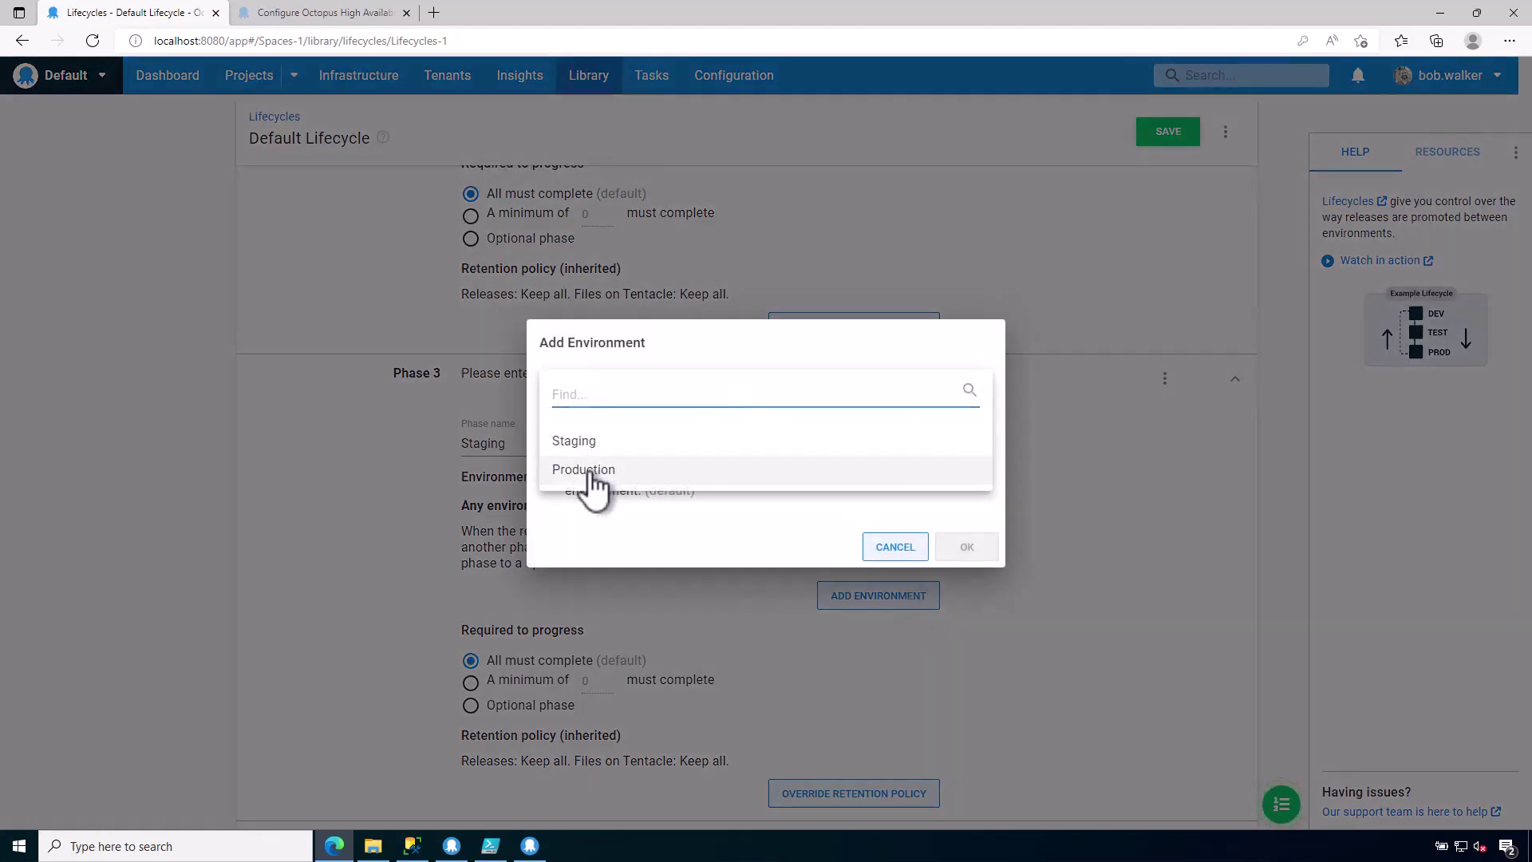
{"action": "left_click", "coordinate": [582, 444]}
{"action": "left_click", "coordinate": [966, 547]}
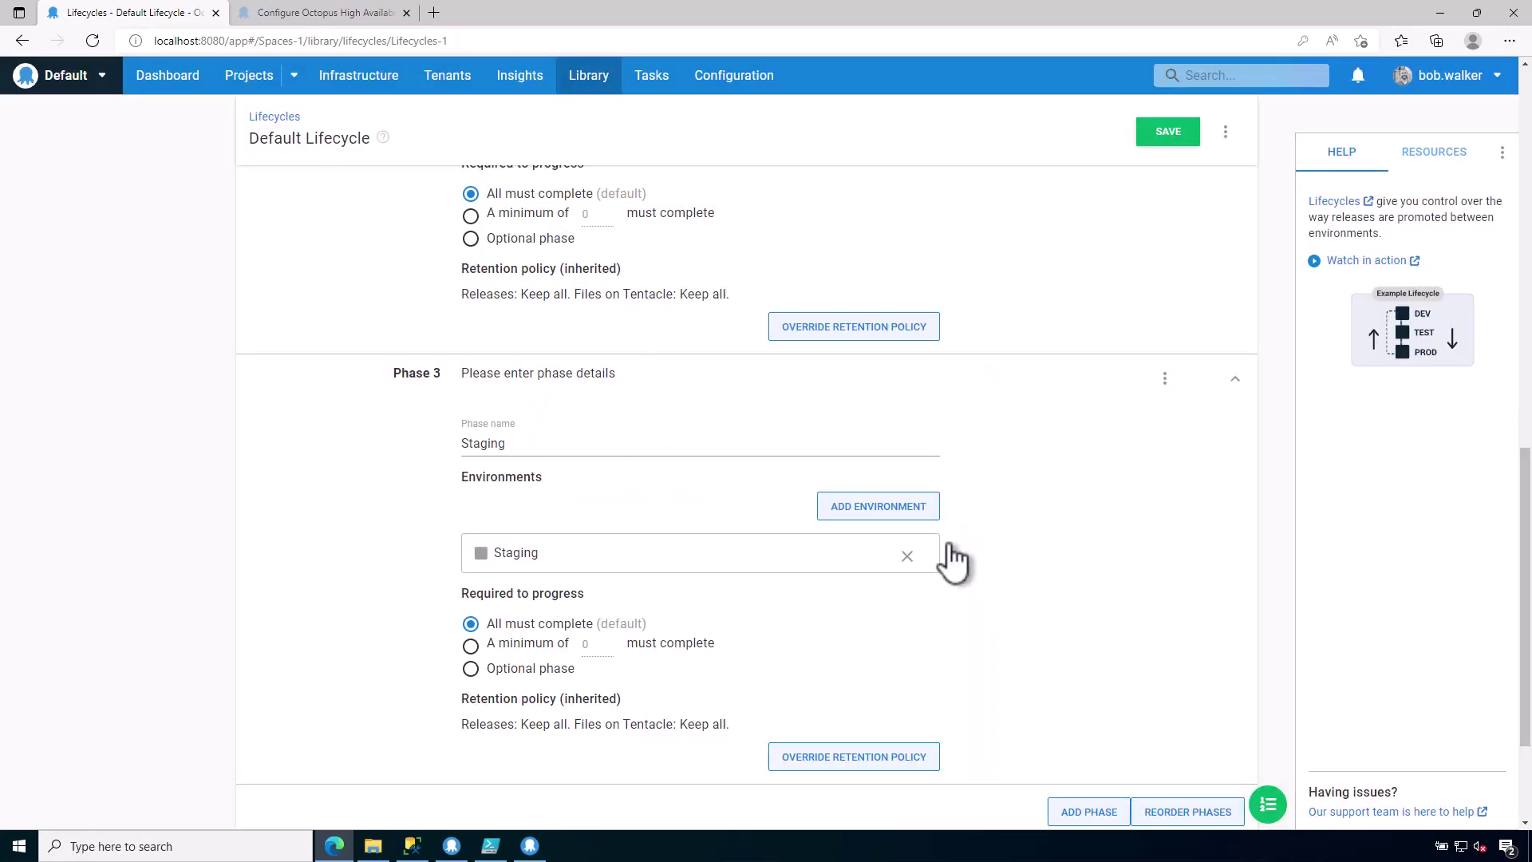
Add a fourth lifecycle phase named Production and assign the Production environment to it
{"action": "left_click", "coordinate": [1074, 812]}
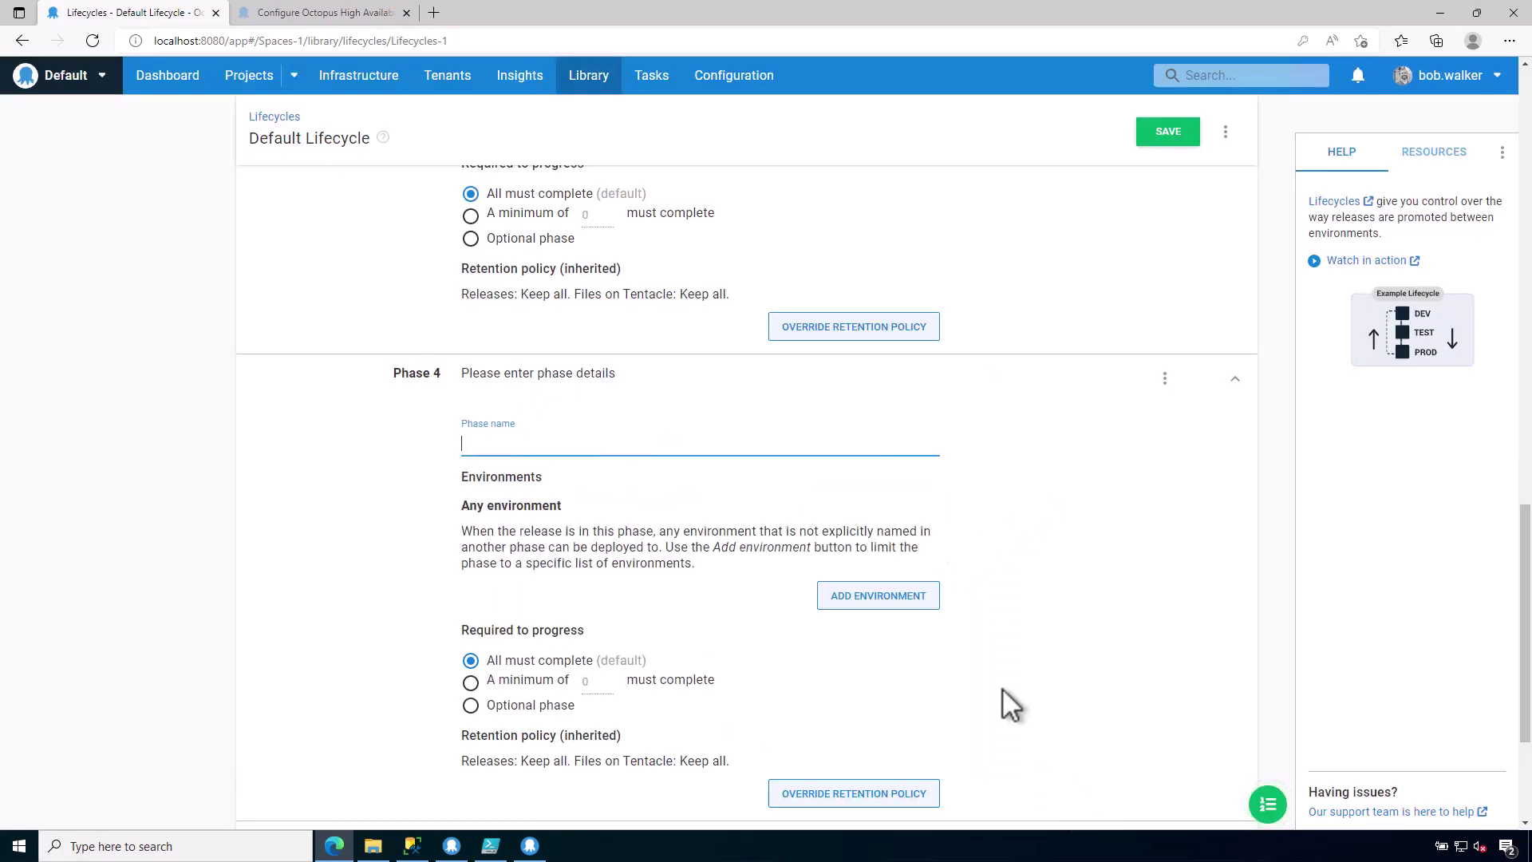
{"action": "type", "text": "Production"}
{"action": "left_click", "coordinate": [879, 597]}
{"action": "left_click", "coordinate": [656, 399]}
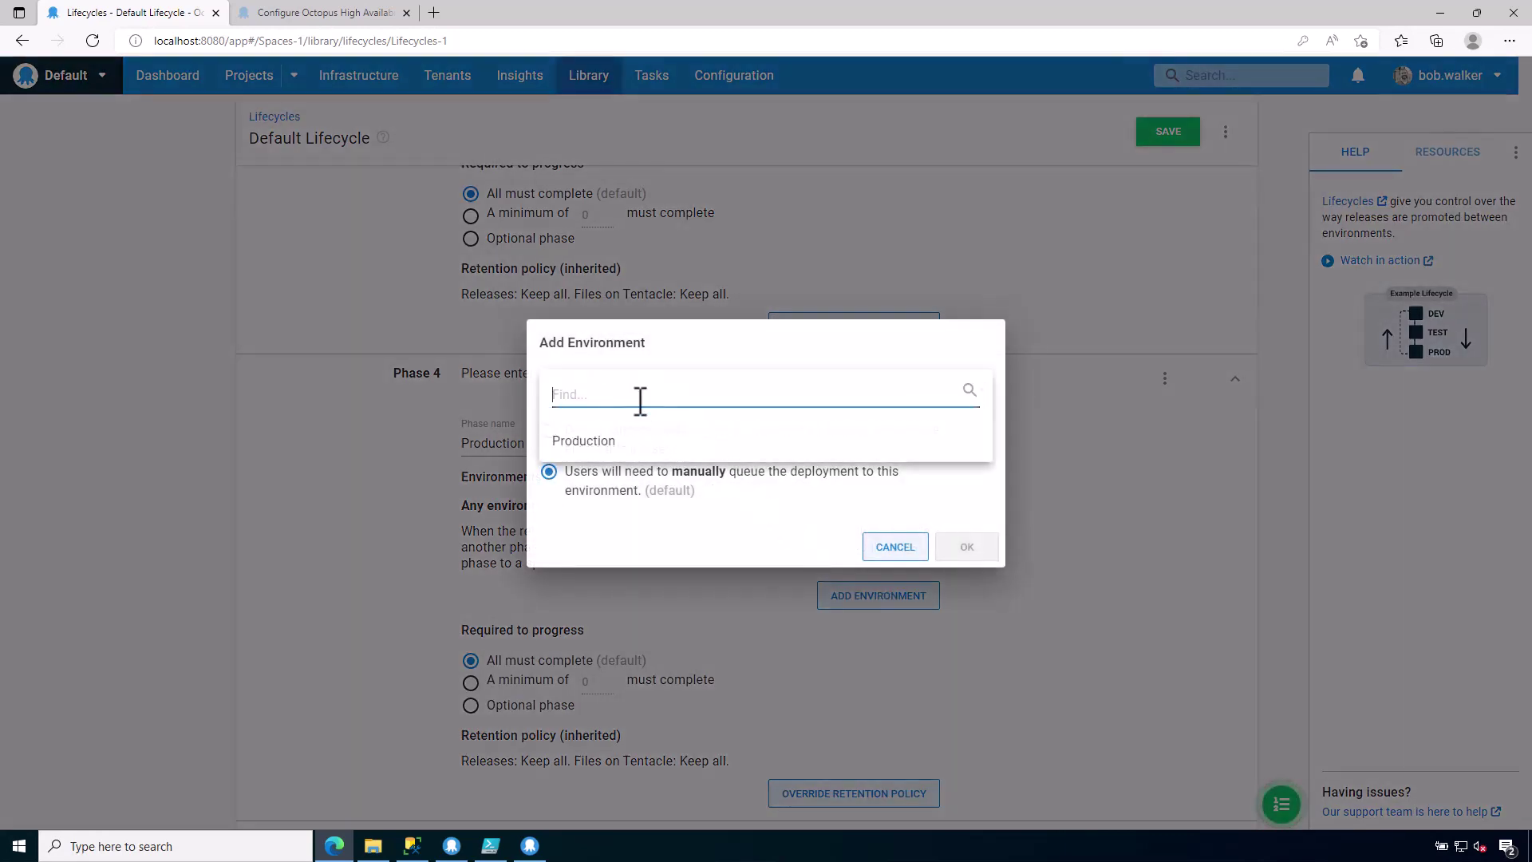
{"action": "left_click", "coordinate": [599, 443]}
{"action": "left_click", "coordinate": [967, 547]}
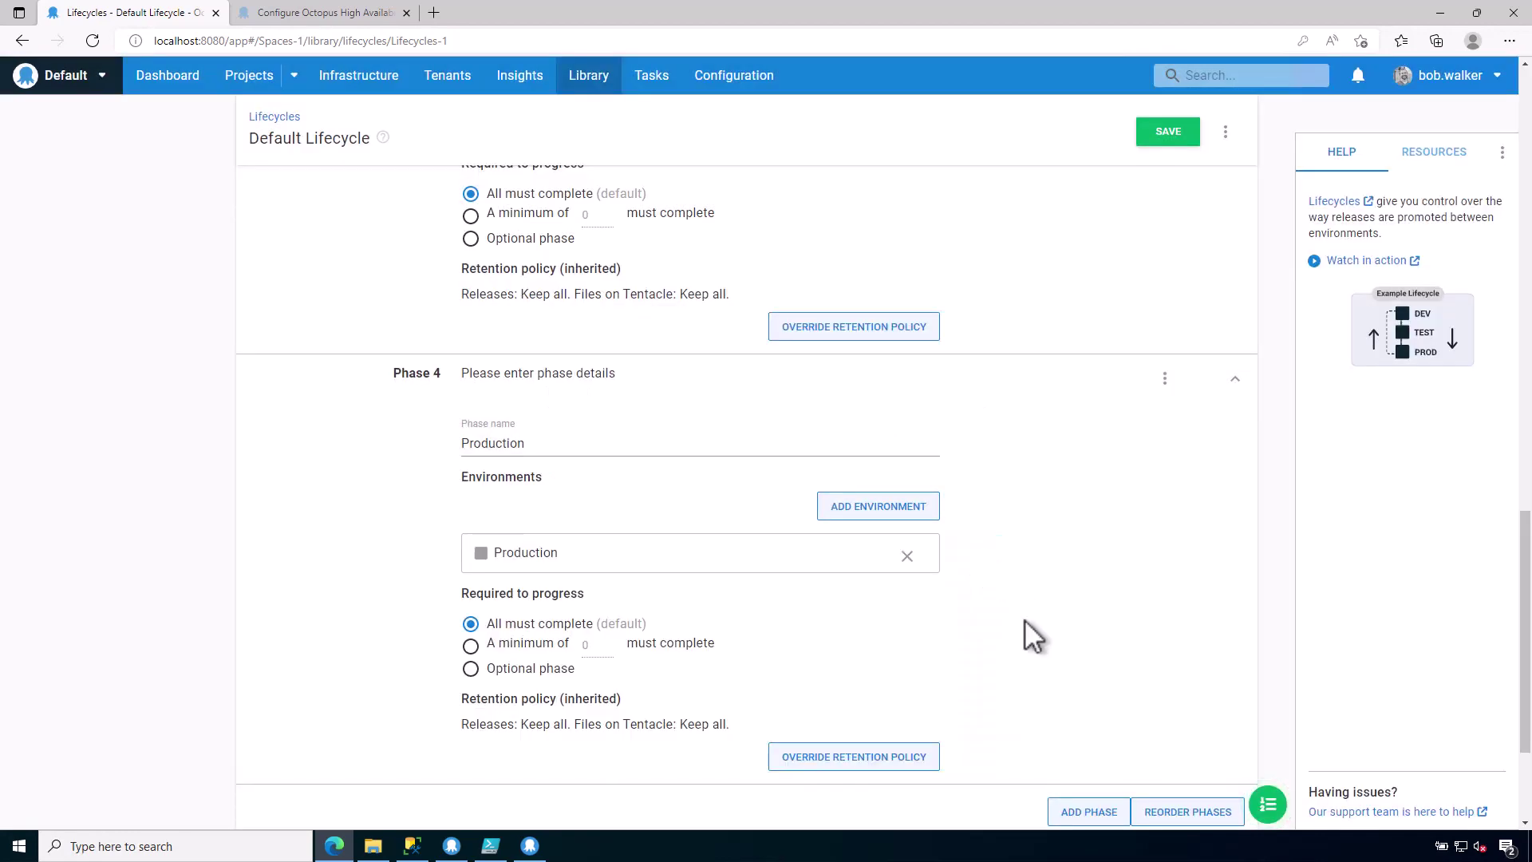
Change the Default Lifecycle's release retention to a limited number of 3 releases
{"action": "scroll", "coordinate": [1025, 621], "scroll_direction": "up", "scroll_amount": 20}
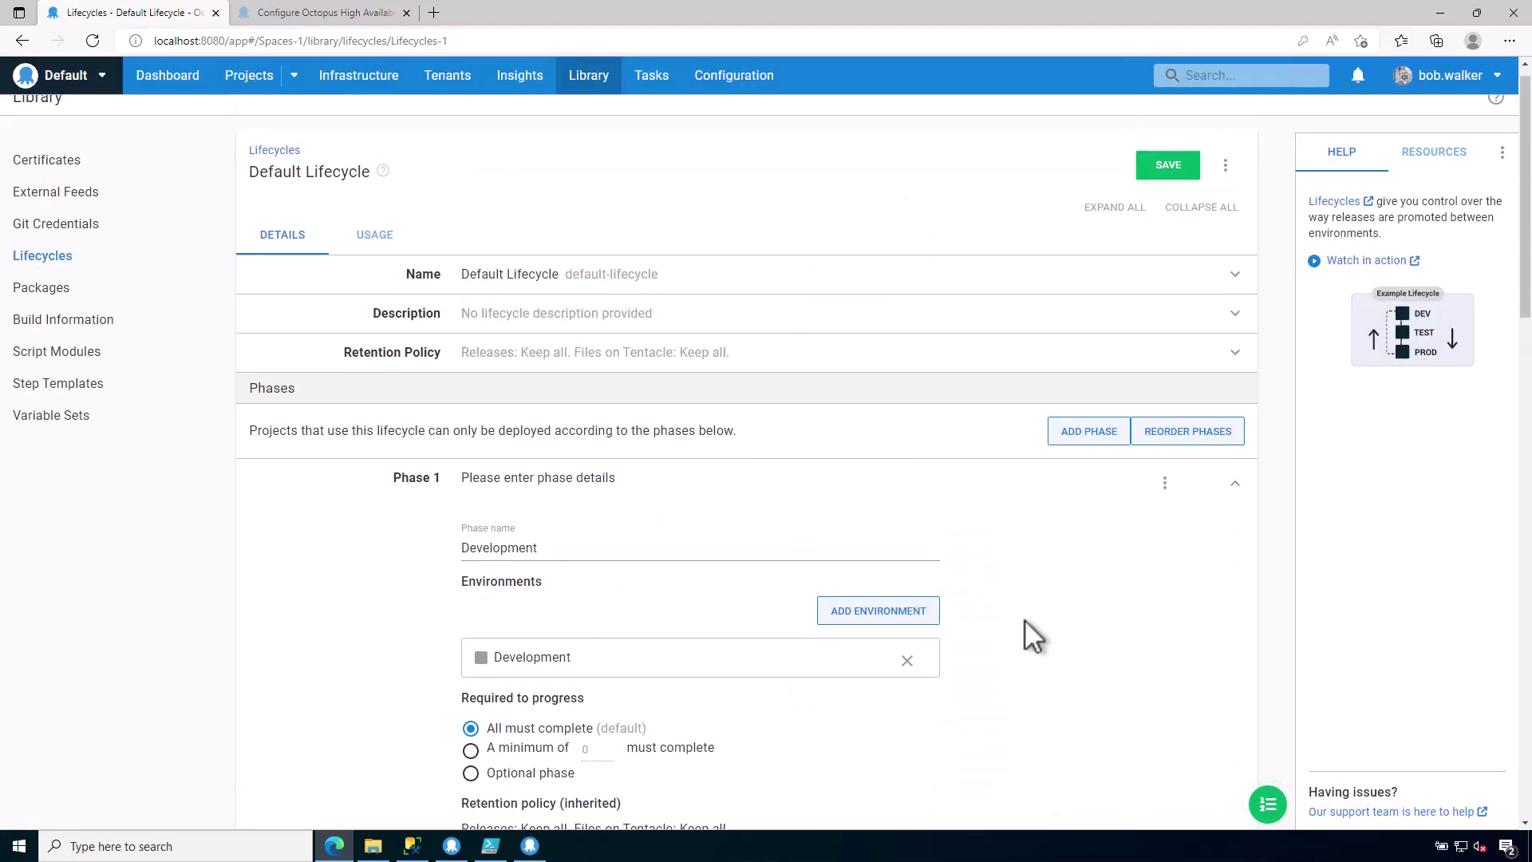
{"action": "scroll", "coordinate": [1024, 621], "scroll_direction": "up", "scroll_amount": 1}
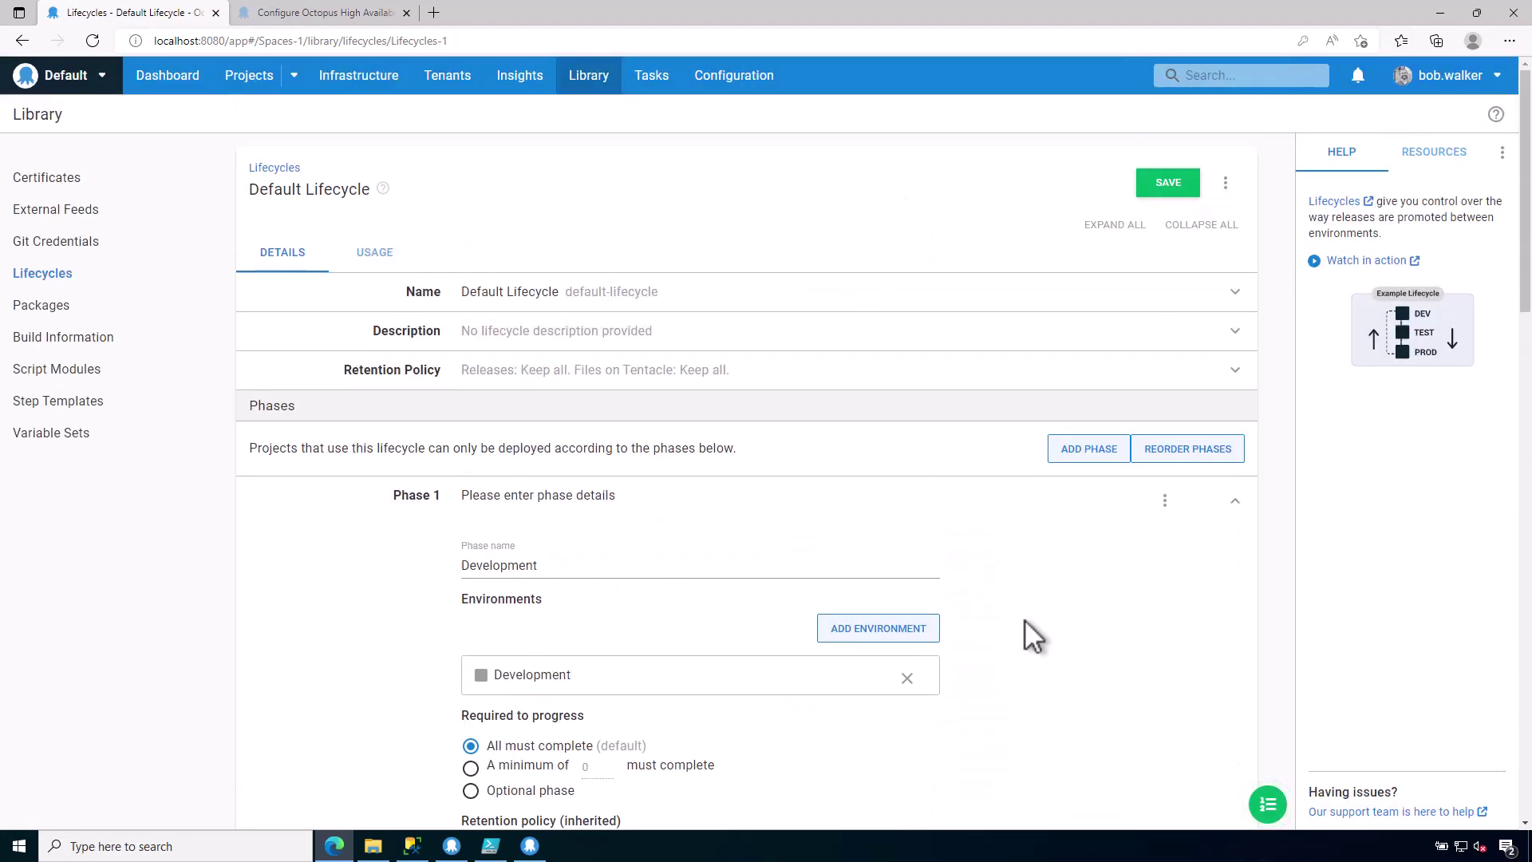
{"action": "left_click", "coordinate": [565, 389]}
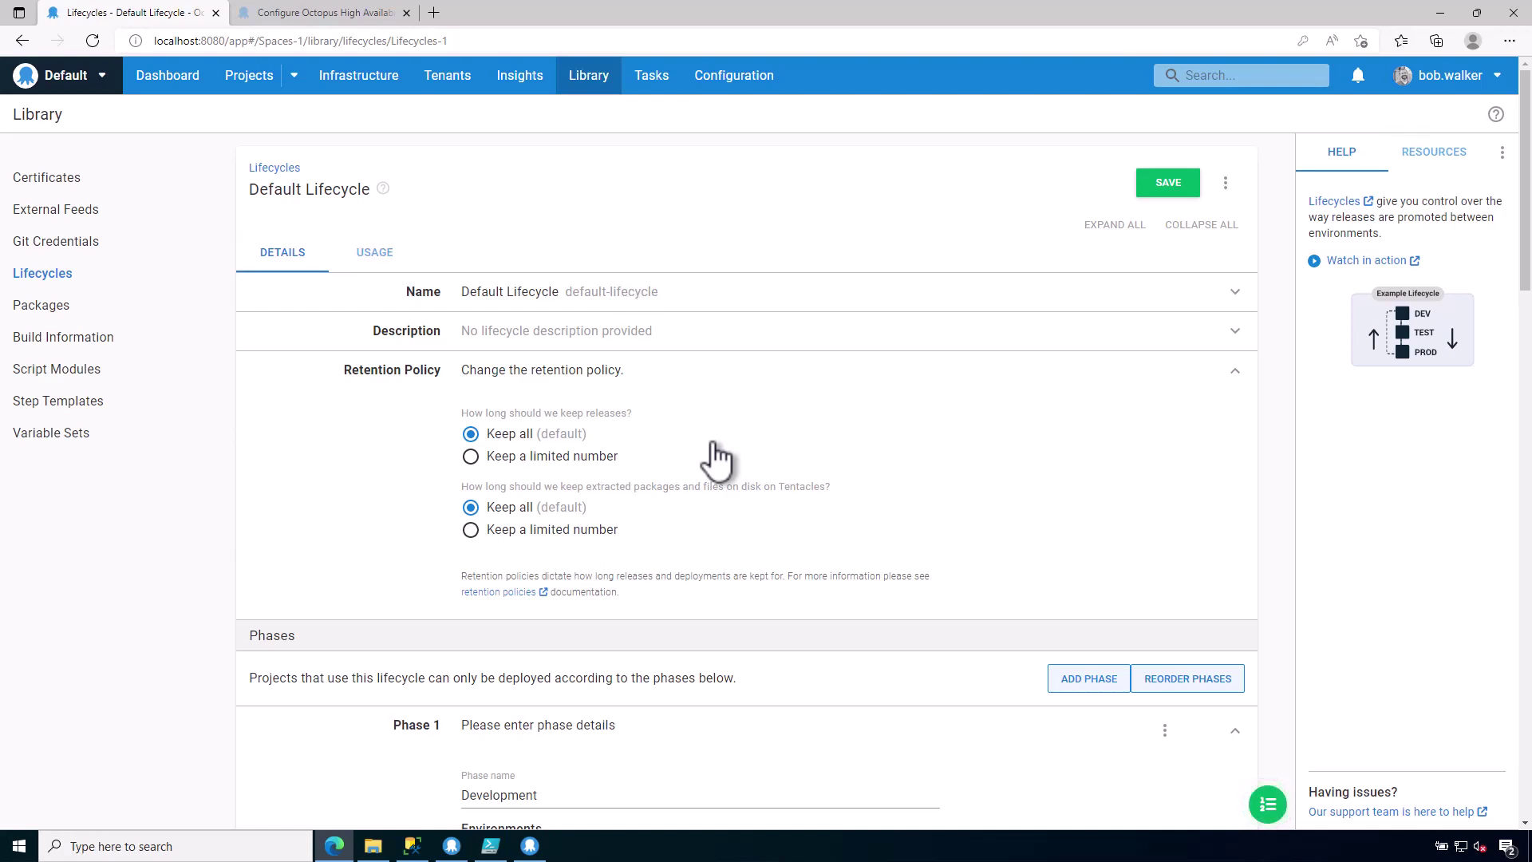
{"action": "left_click", "coordinate": [543, 456]}
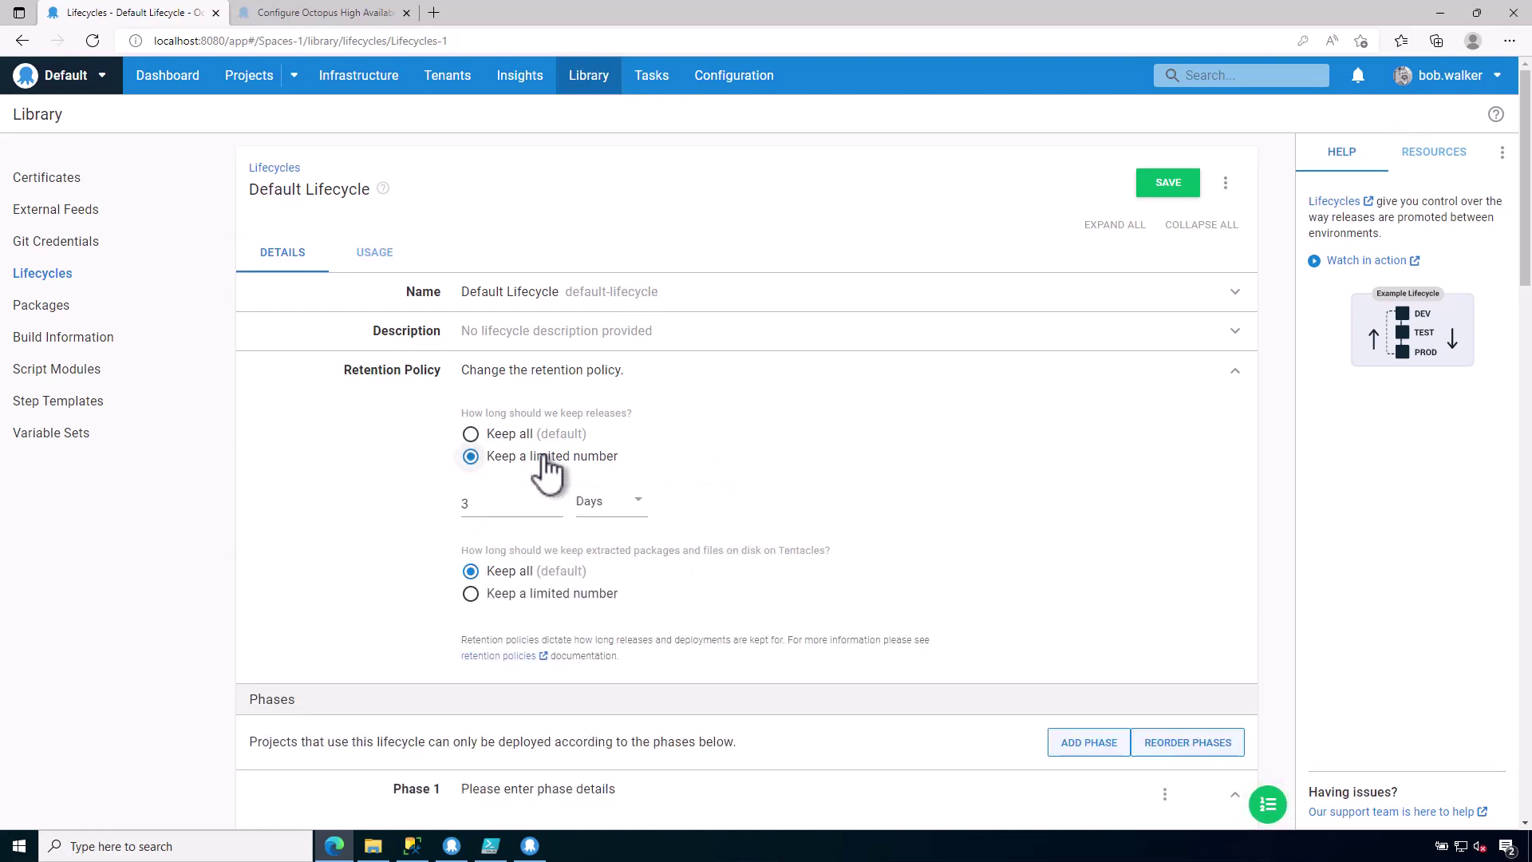
{"action": "left_click", "coordinate": [515, 502]}
{"action": "key", "text": "BackSpace"}
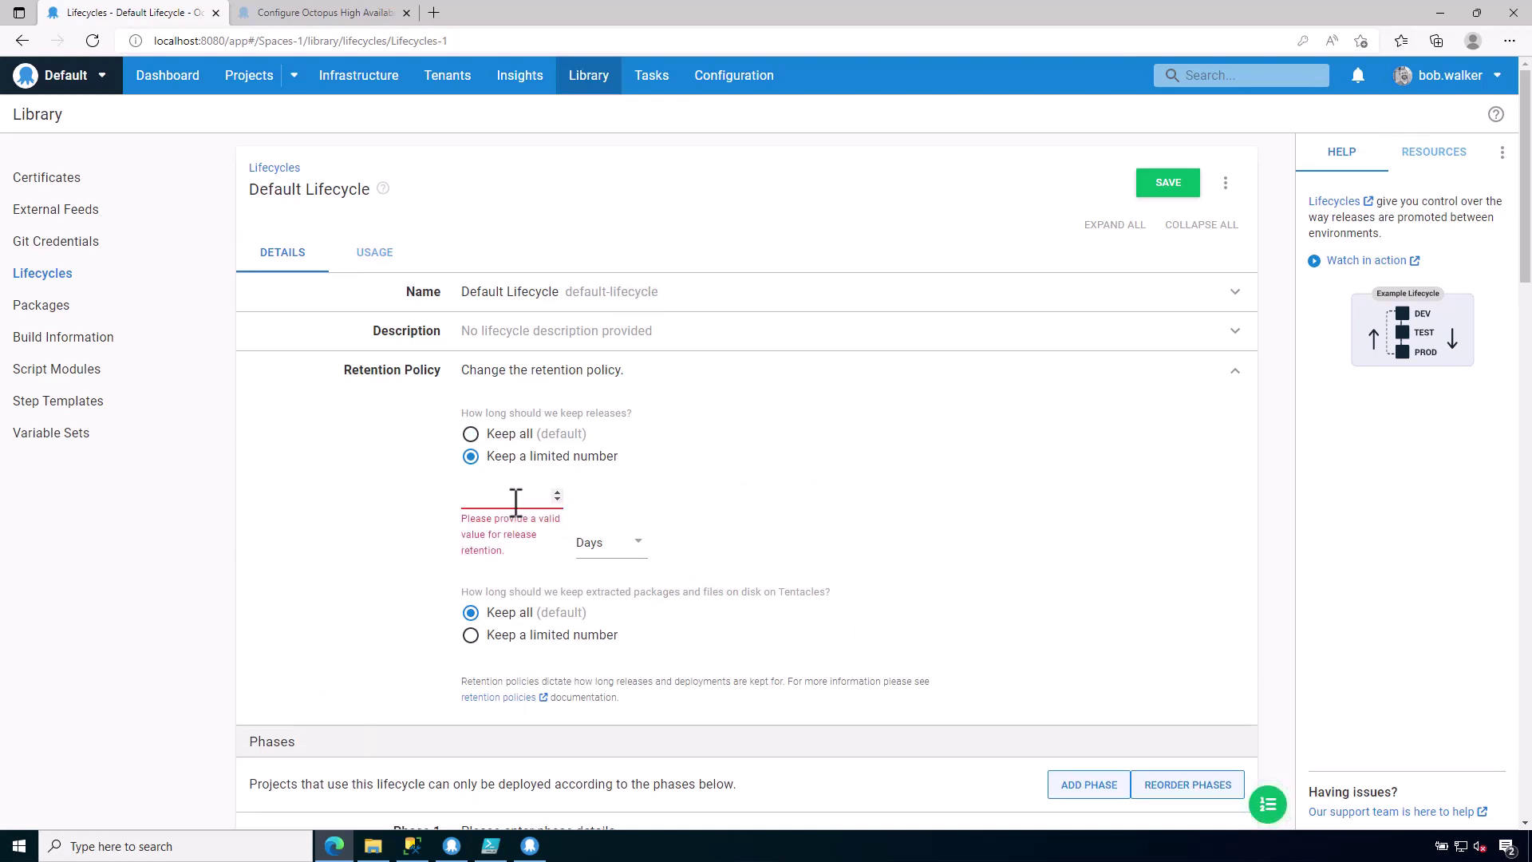
{"action": "type", "text": "3"}
{"action": "left_click", "coordinate": [594, 511]}
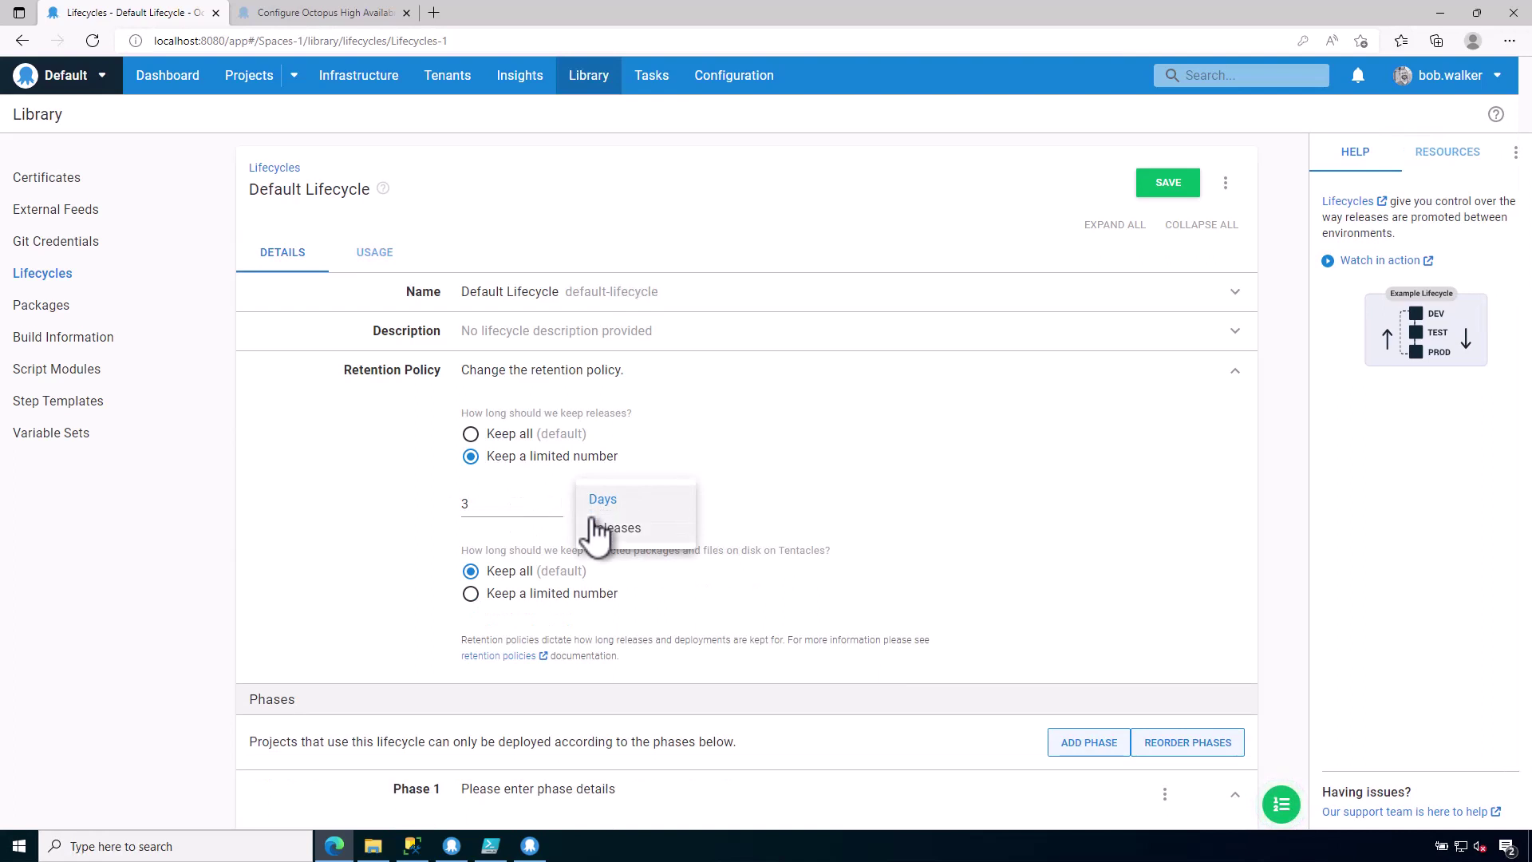
{"action": "left_click", "coordinate": [607, 528]}
Limit the retention of extracted packages and files on Tentacles to 3 releases in the same lifecycle policy
{"action": "left_click", "coordinate": [543, 594]}
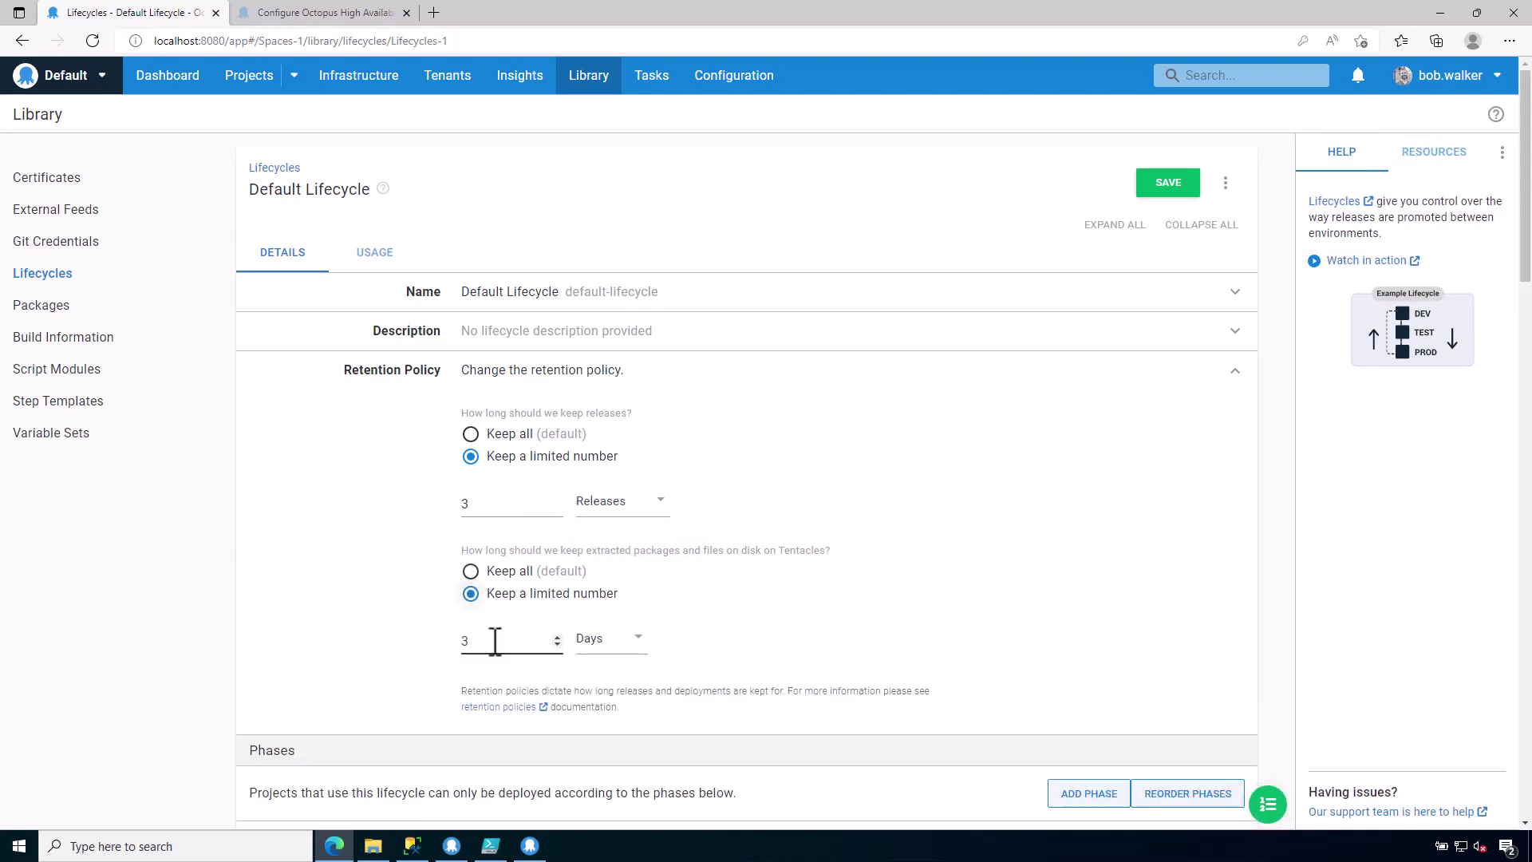
{"action": "left_click", "coordinate": [587, 647]}
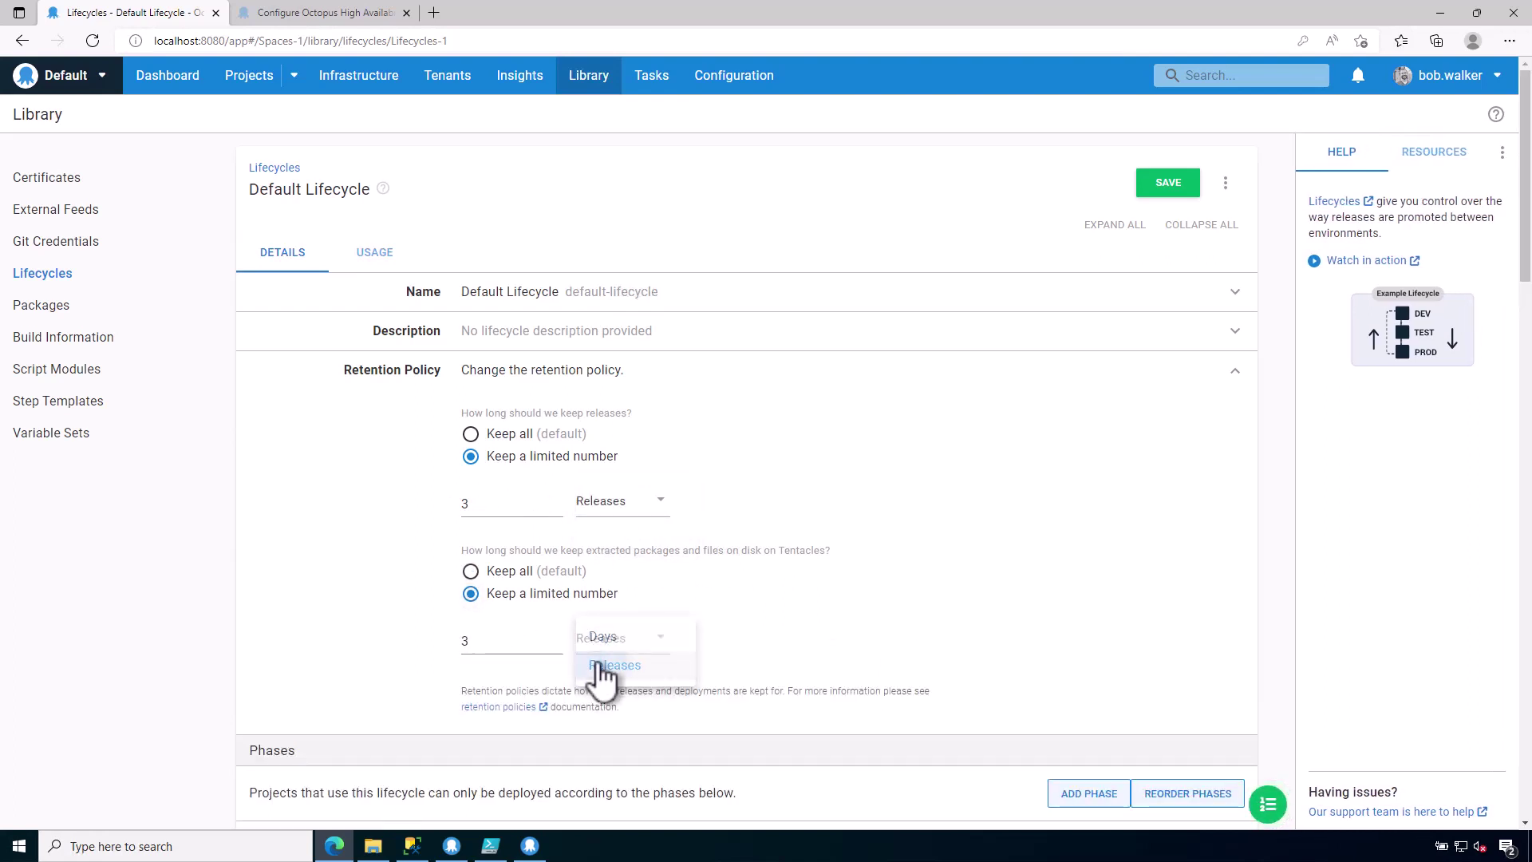
{"action": "left_click", "coordinate": [606, 666]}
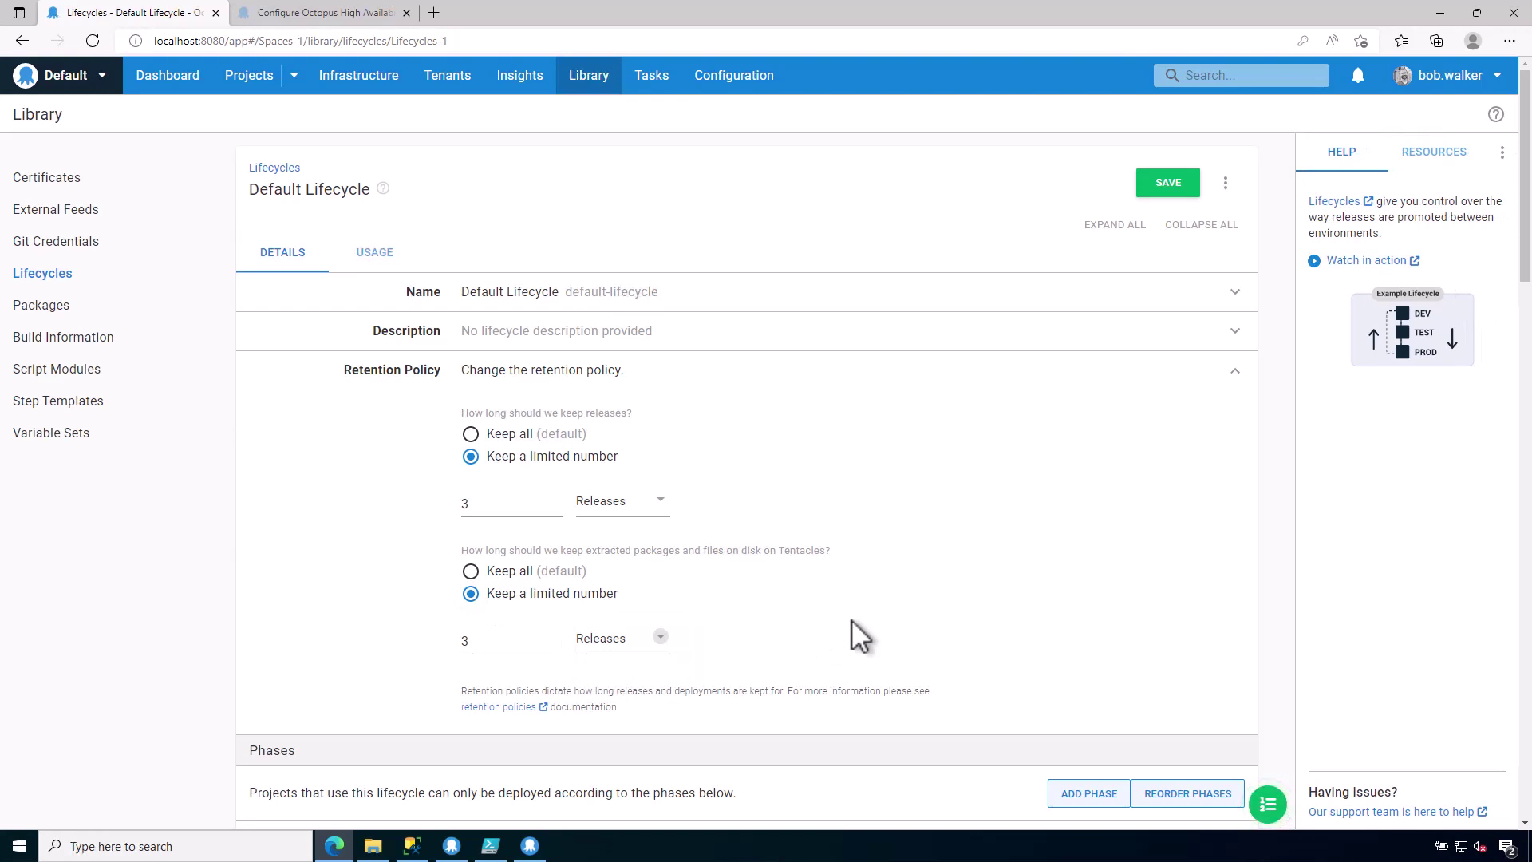
Override the Production phase's retention policy to keep all releases and all extracted packages and files on Tentacles
{"action": "scroll", "coordinate": [921, 581], "scroll_direction": "down", "scroll_amount": 1}
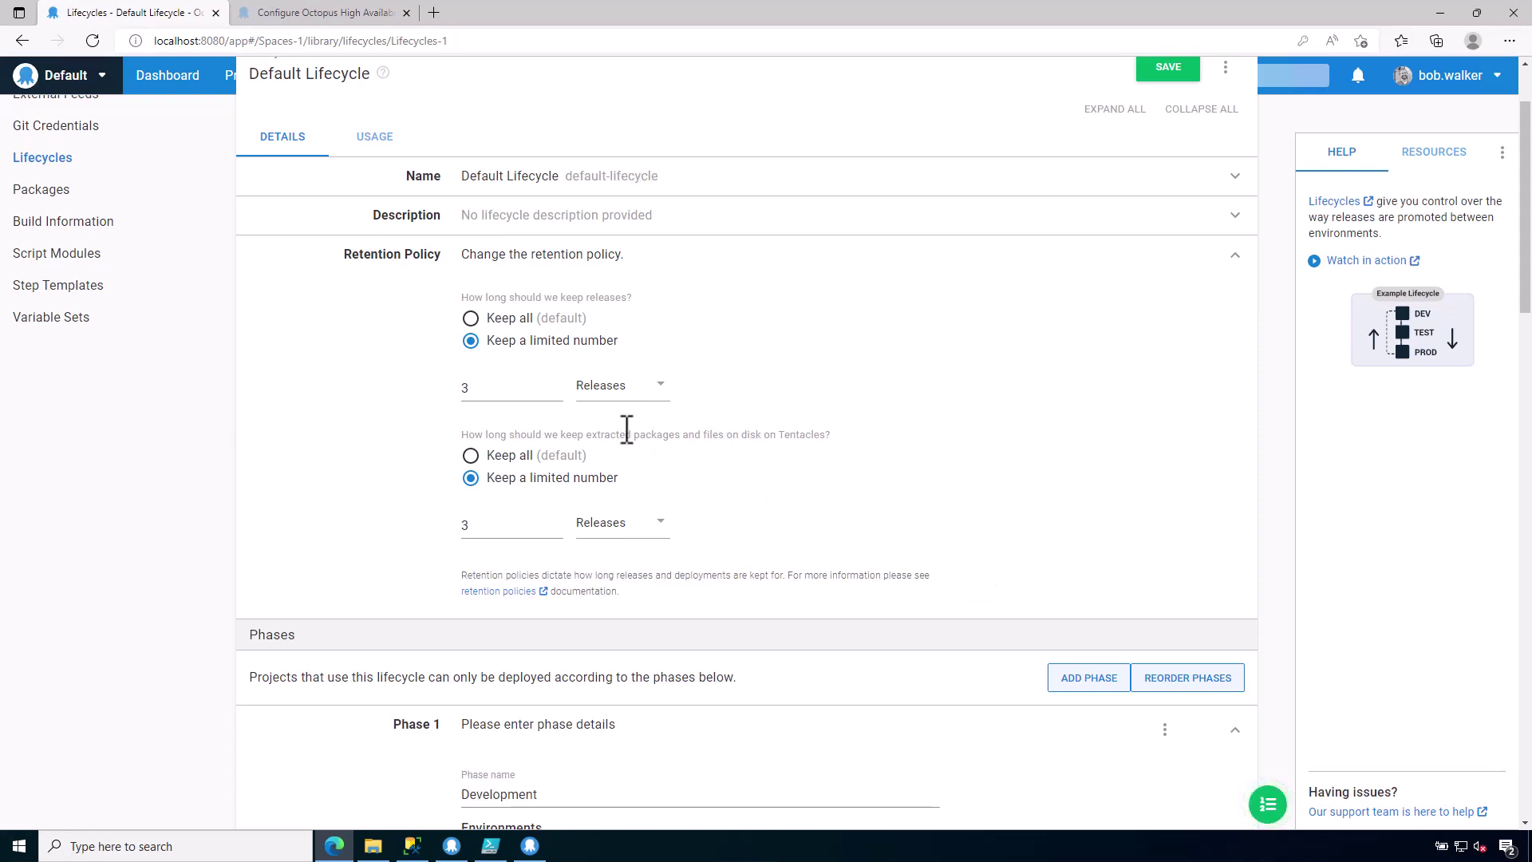
{"action": "scroll", "coordinate": [992, 455], "scroll_direction": "down", "scroll_amount": 7}
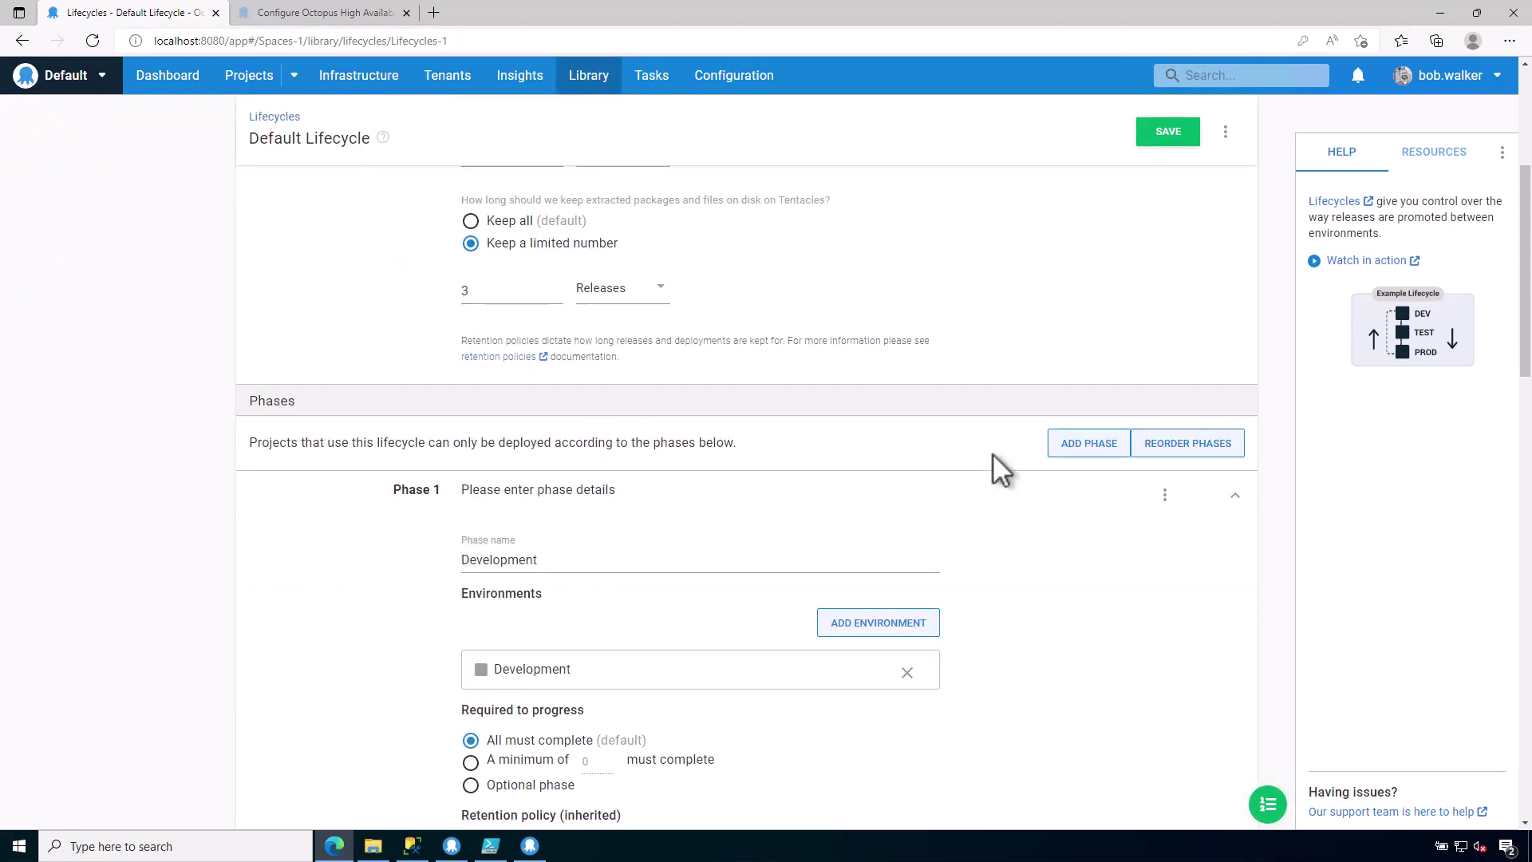
{"action": "scroll", "coordinate": [992, 453], "scroll_direction": "down", "scroll_amount": 6}
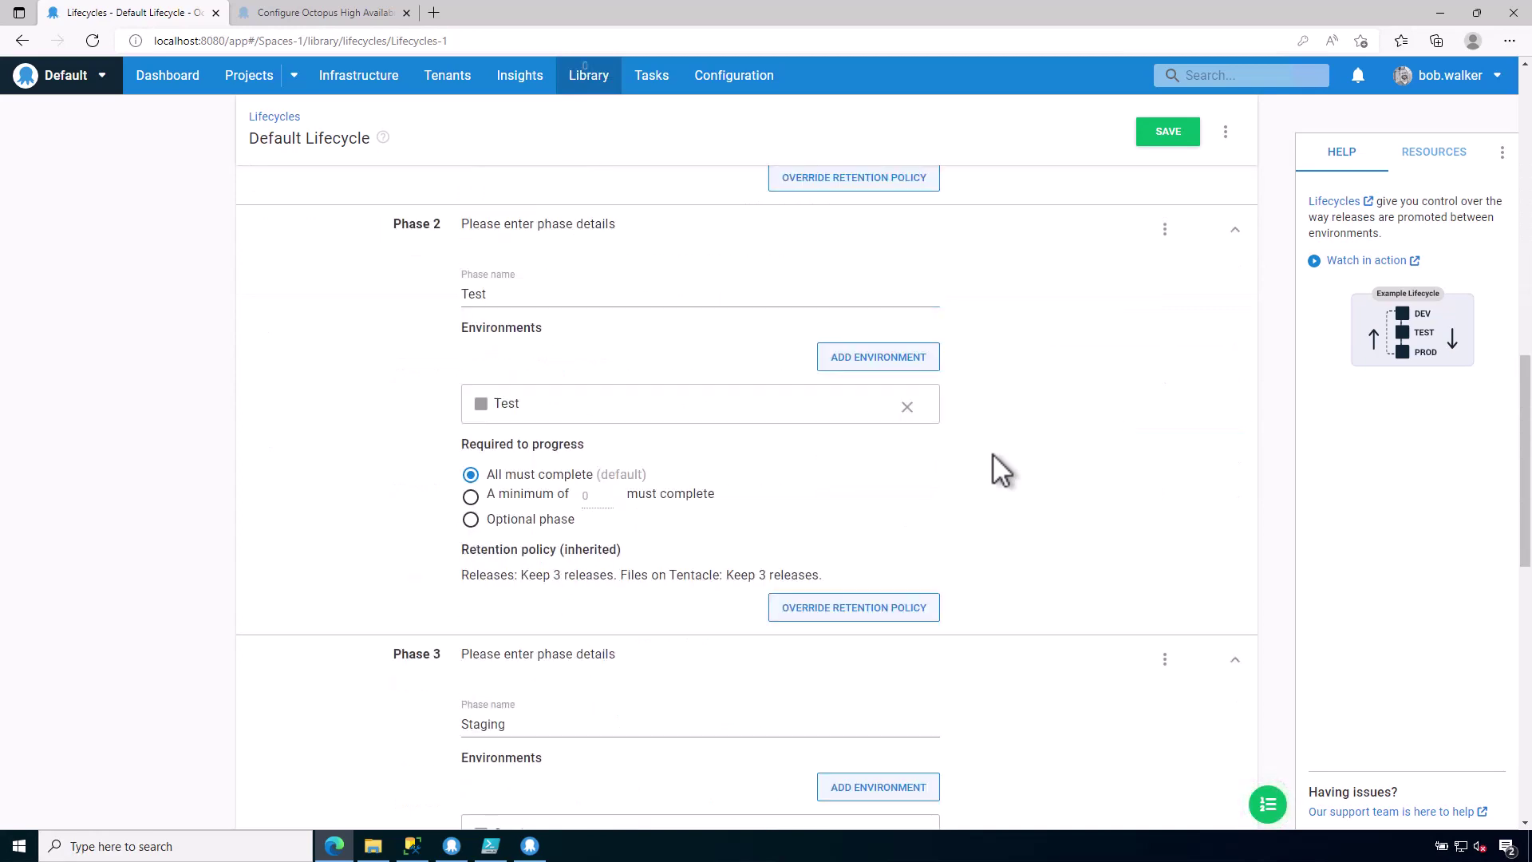
{"action": "scroll", "coordinate": [992, 453], "scroll_direction": "down", "scroll_amount": 6}
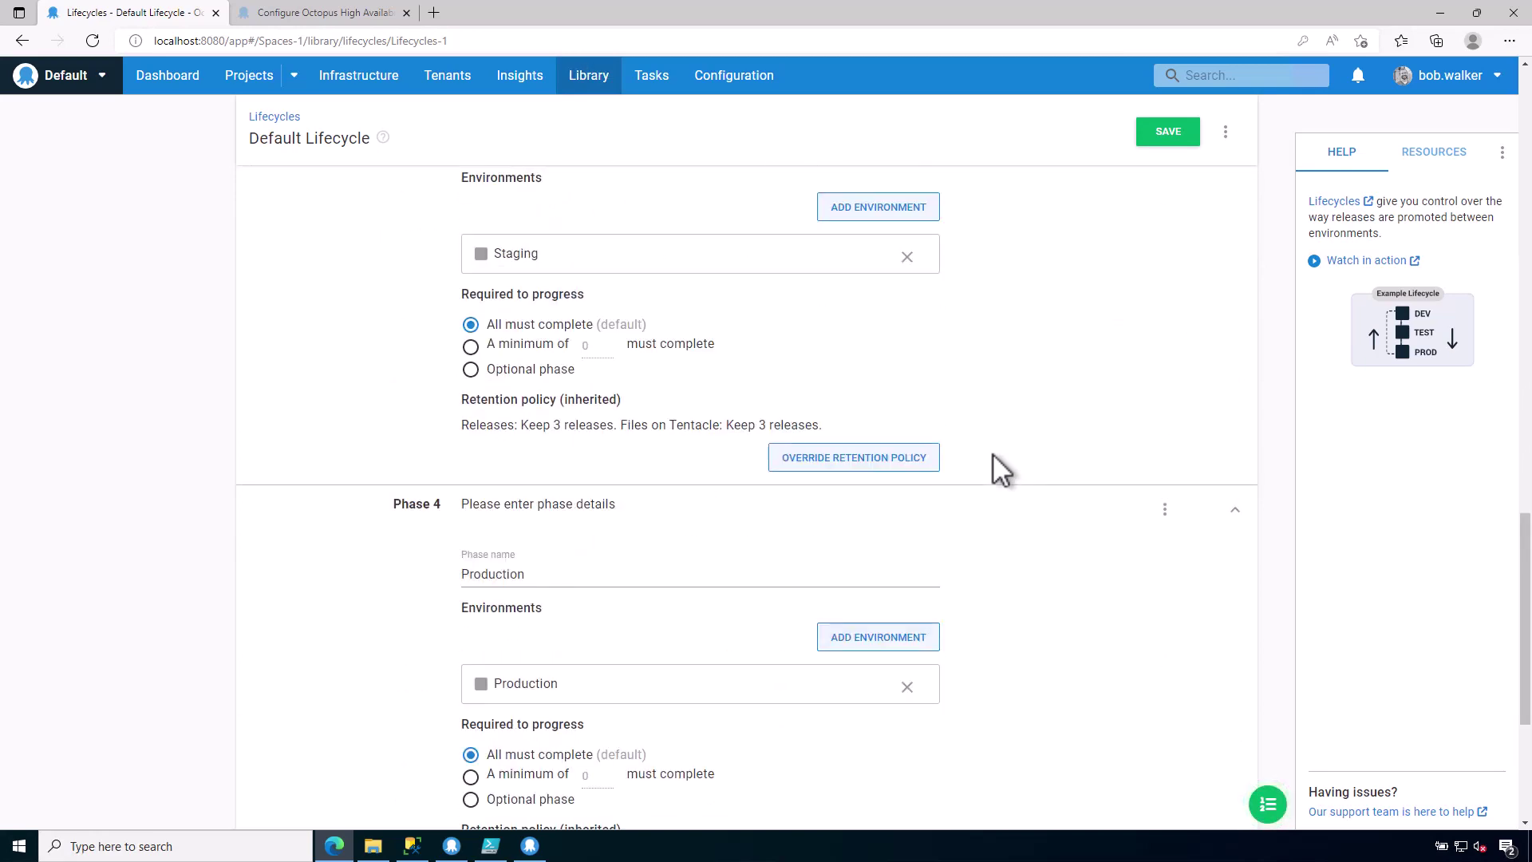
{"action": "scroll", "coordinate": [993, 453], "scroll_direction": "down", "scroll_amount": 3}
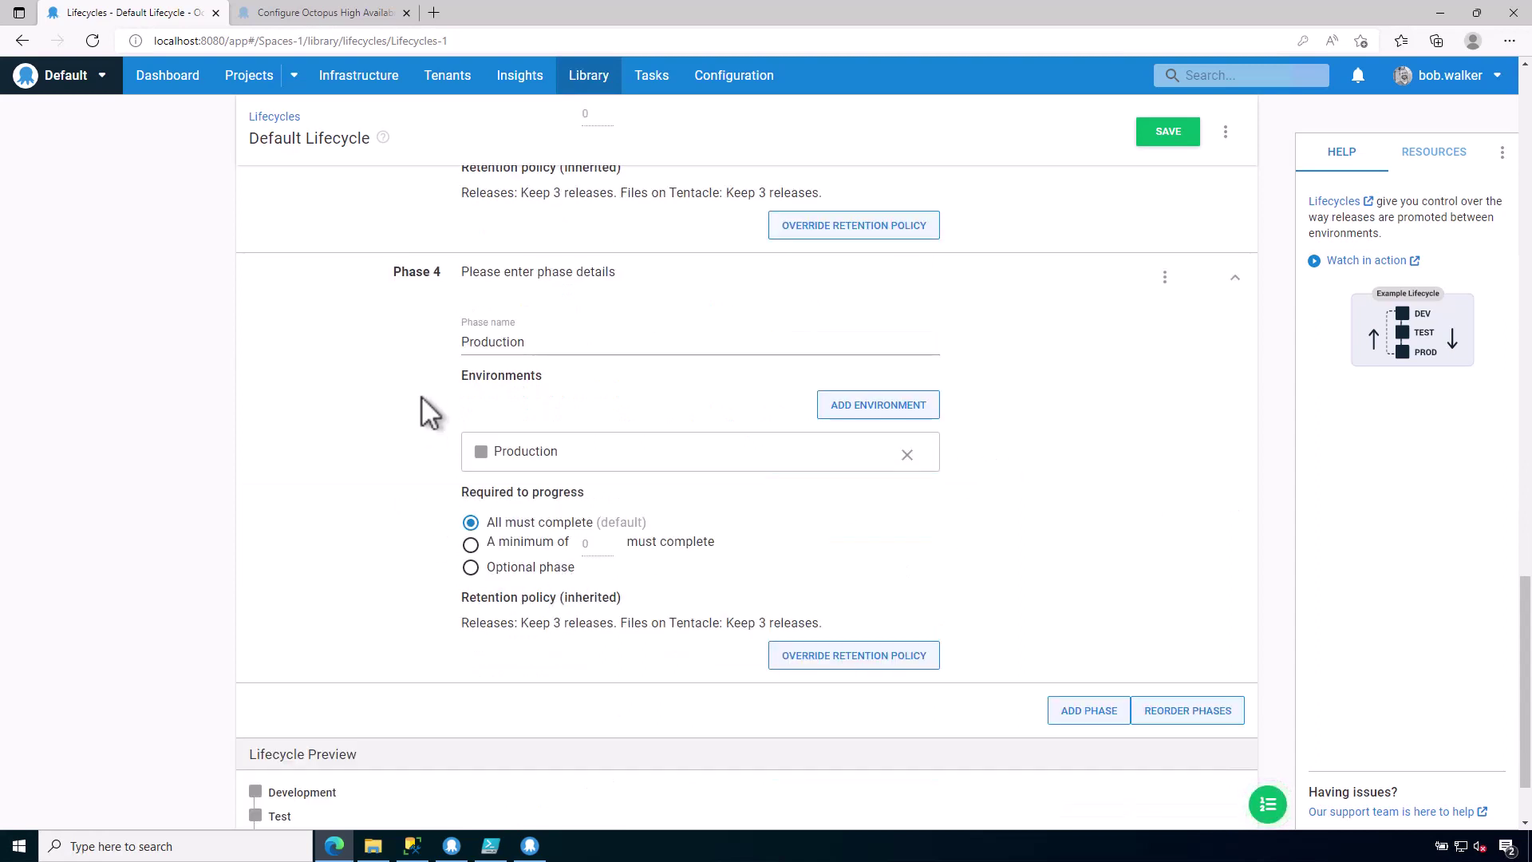
{"action": "left_click", "coordinate": [844, 657]}
{"action": "scroll", "coordinate": [966, 630], "scroll_direction": "down", "scroll_amount": 2}
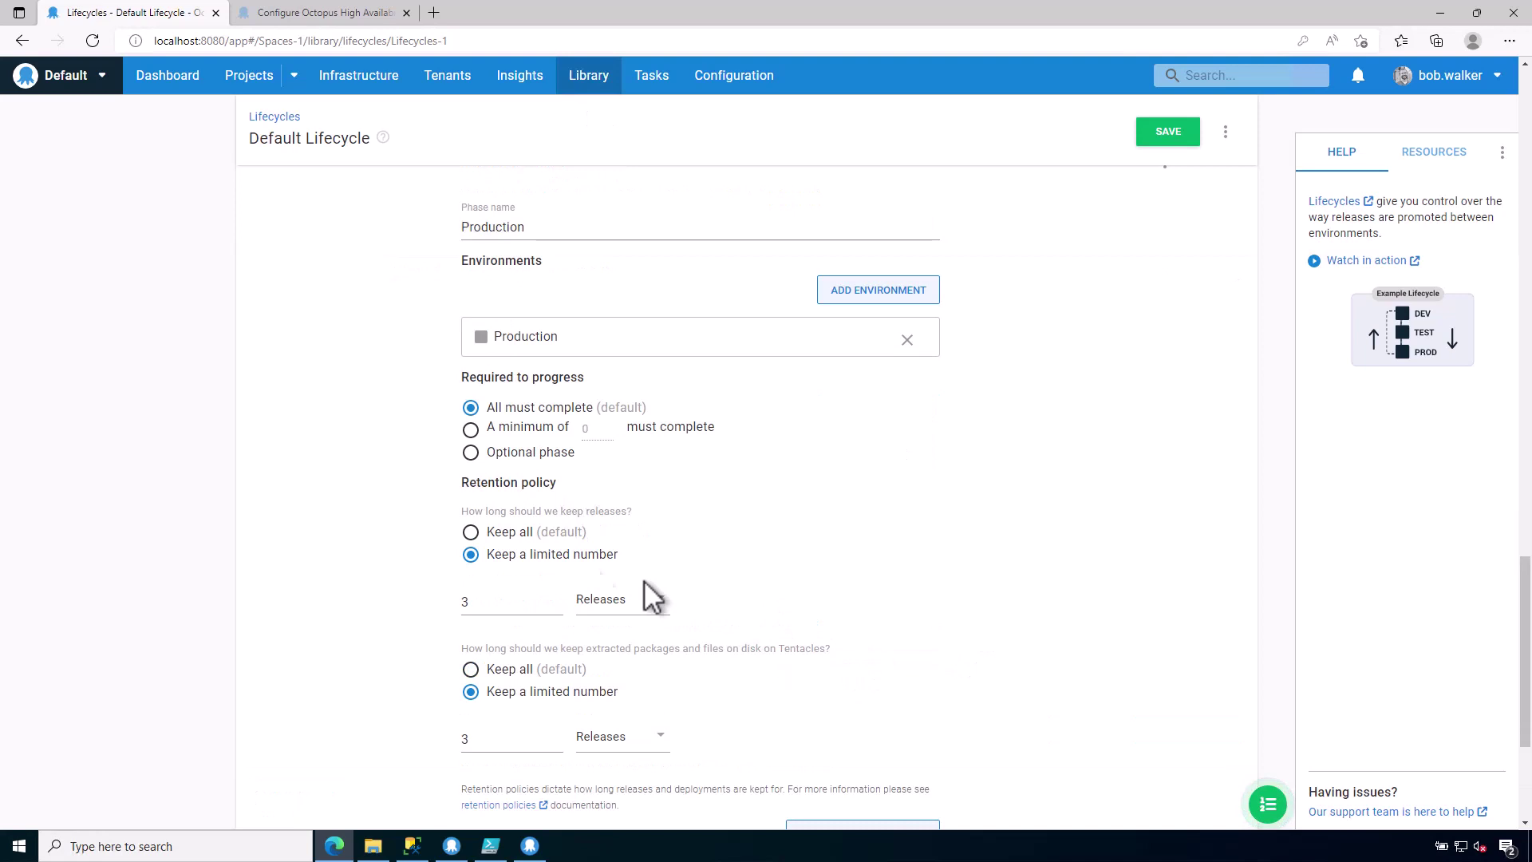
{"action": "left_click", "coordinate": [505, 533]}
{"action": "left_click", "coordinate": [504, 607]}
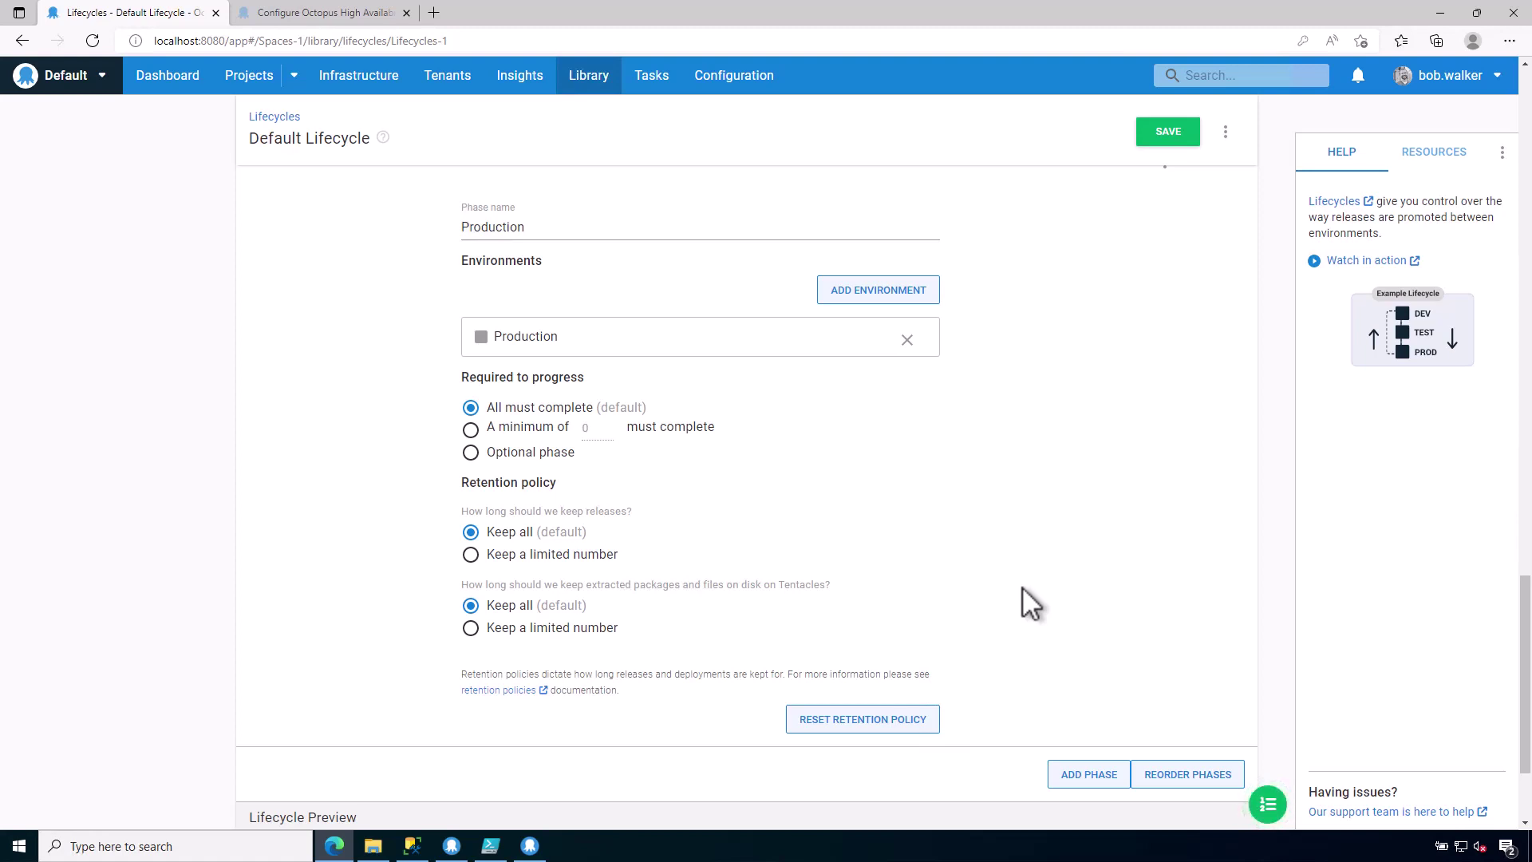
Review the phases' retention policies and save the Default Lifecycle
{"action": "scroll", "coordinate": [1024, 591], "scroll_direction": "up", "scroll_amount": 6}
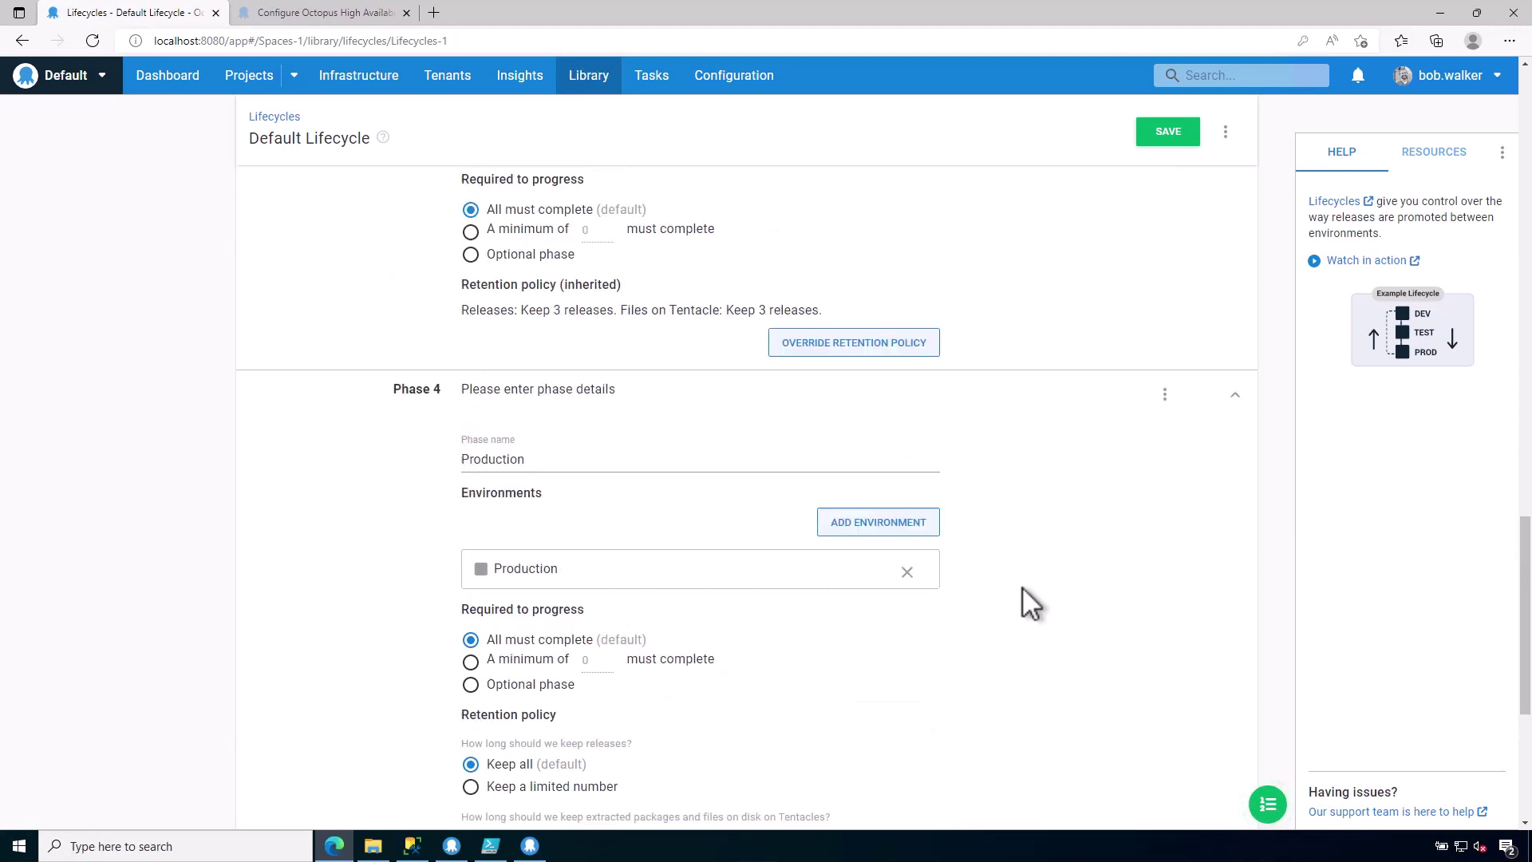
{"action": "scroll", "coordinate": [1022, 586], "scroll_direction": "up", "scroll_amount": 1}
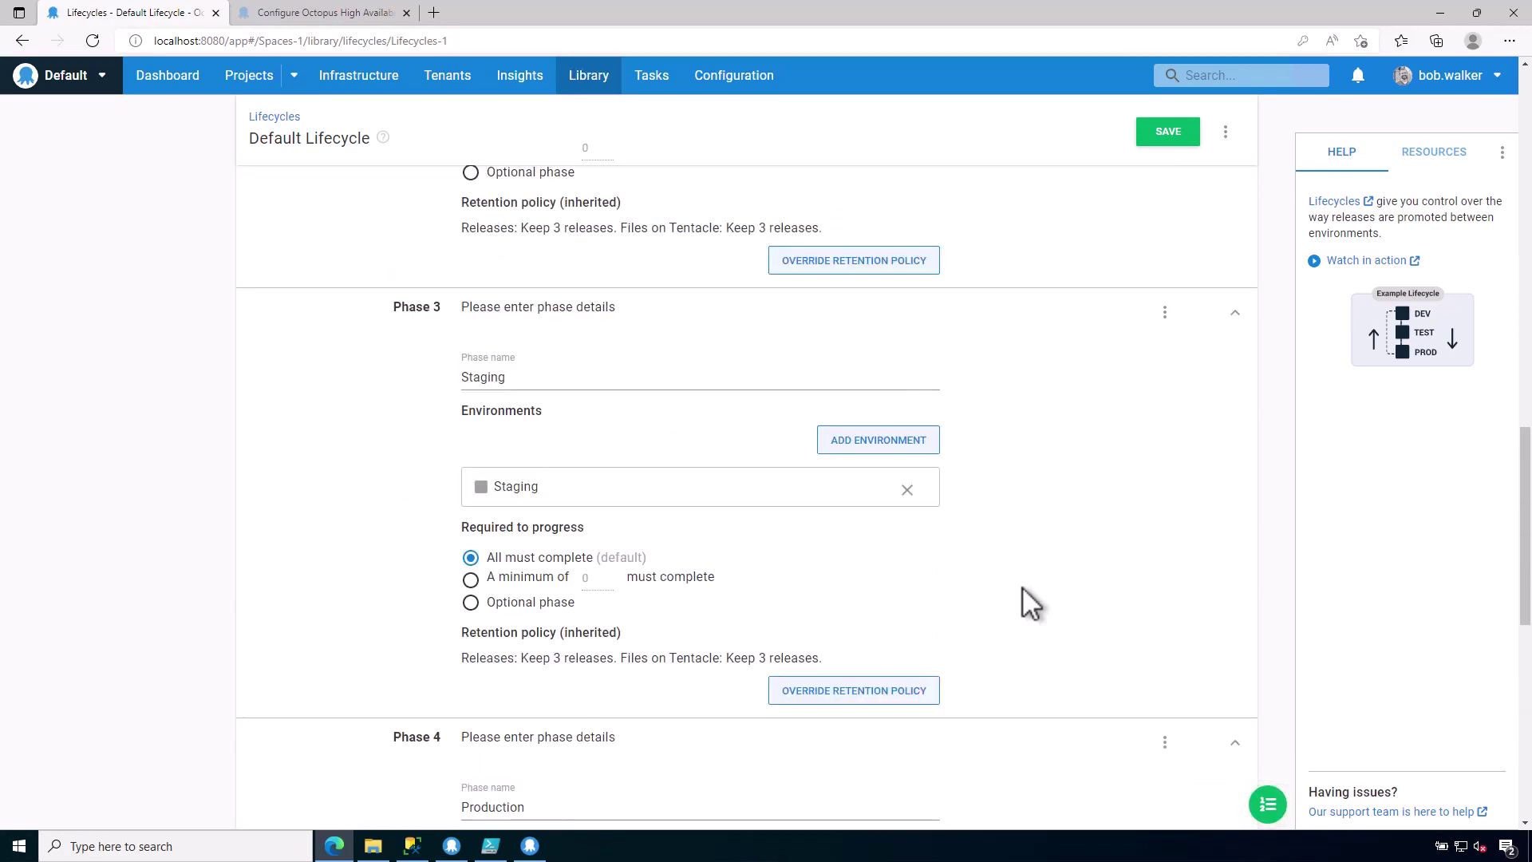
{"action": "scroll", "coordinate": [1023, 586], "scroll_direction": "up", "scroll_amount": 2}
{"action": "scroll", "coordinate": [1022, 588], "scroll_direction": "up", "scroll_amount": 2}
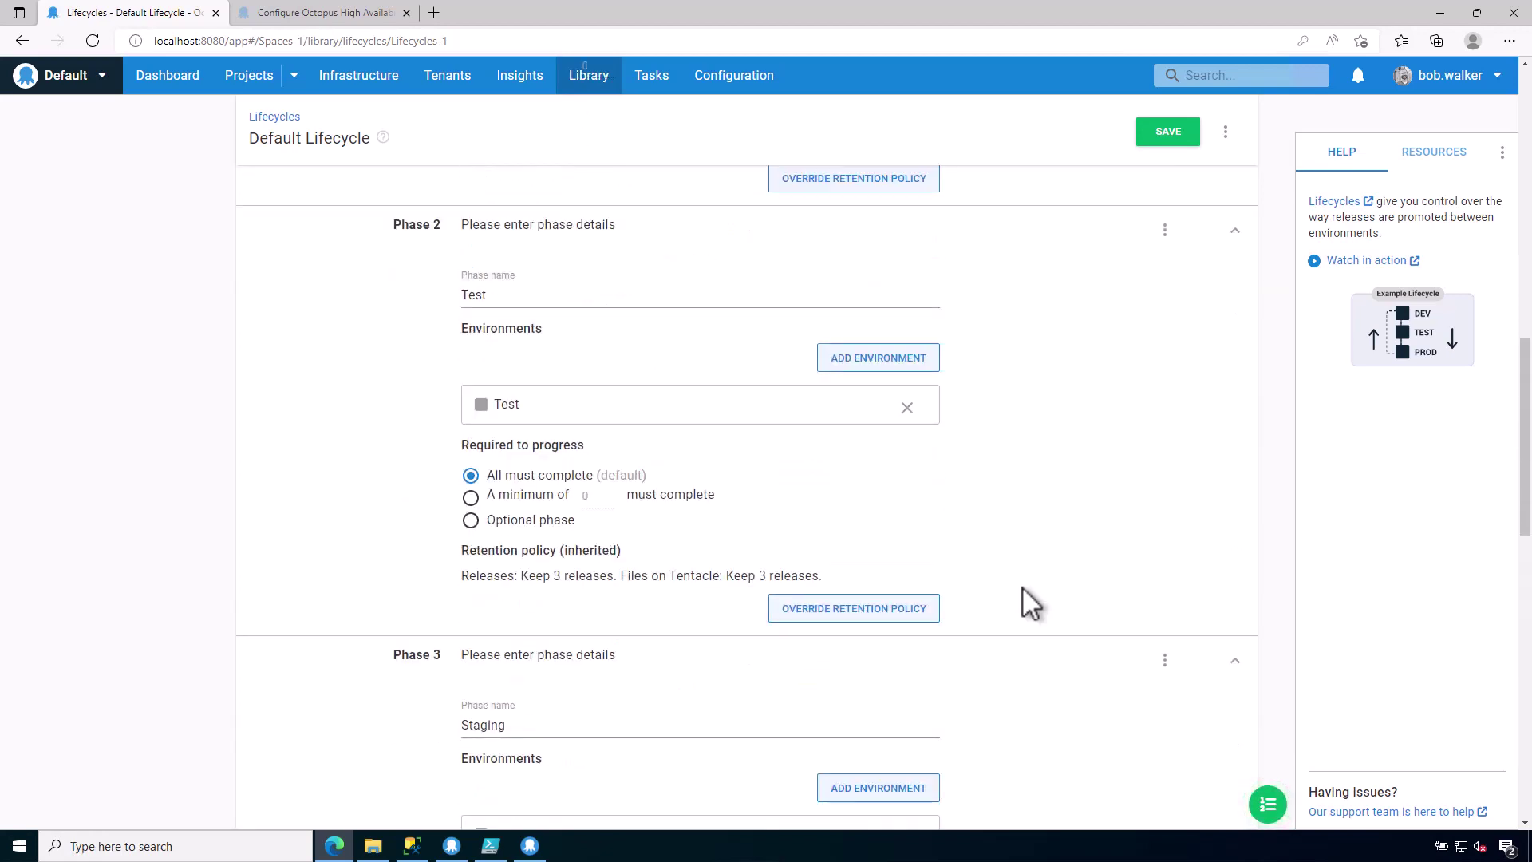
{"action": "scroll", "coordinate": [1022, 589], "scroll_direction": "down", "scroll_amount": 3}
{"action": "scroll", "coordinate": [1023, 587], "scroll_direction": "down", "scroll_amount": 4}
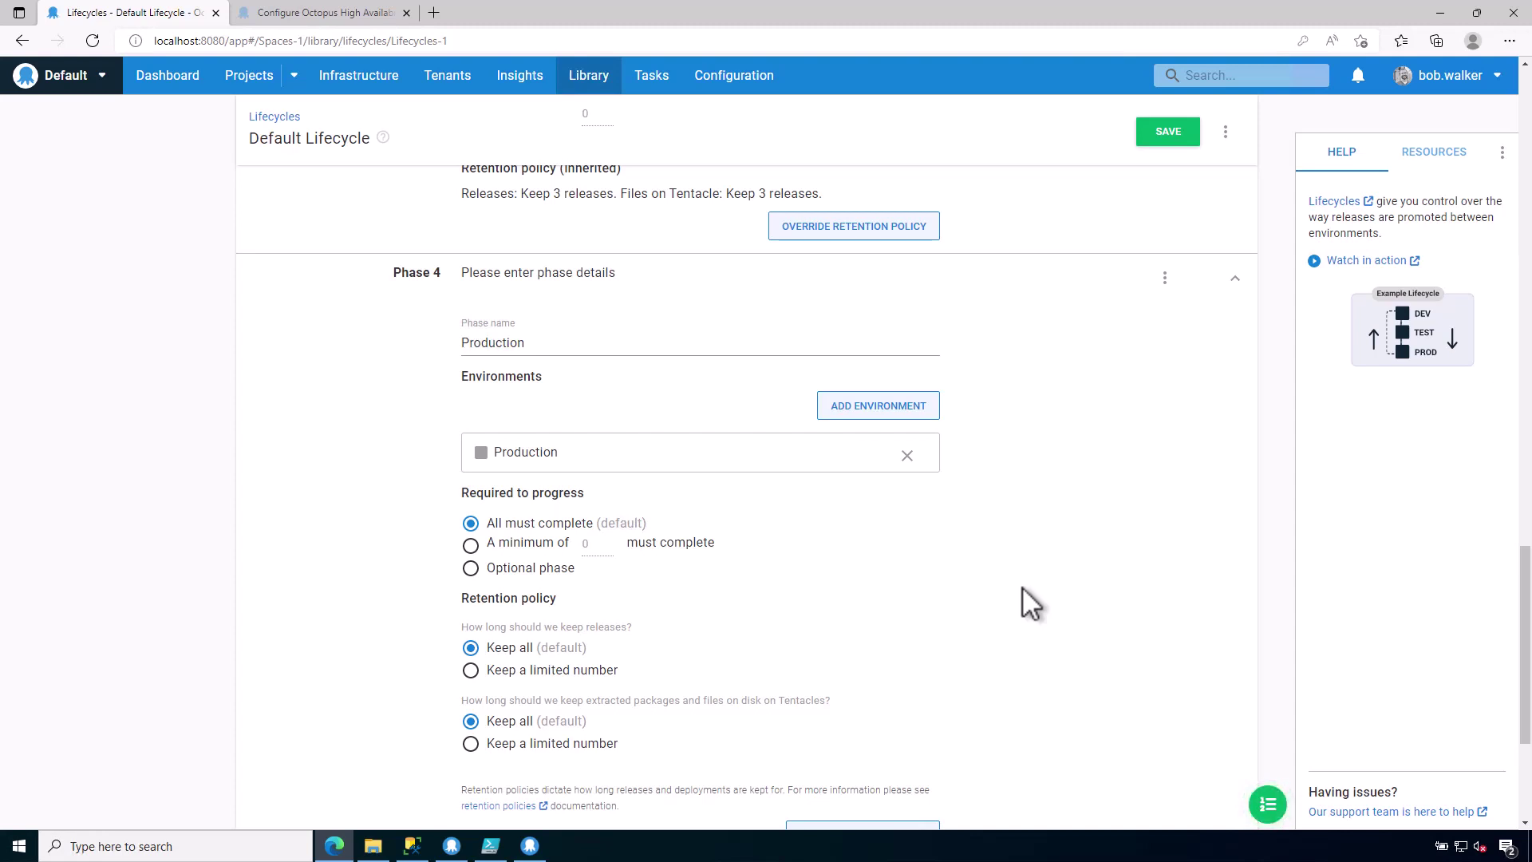
{"action": "left_click", "coordinate": [1170, 140]}
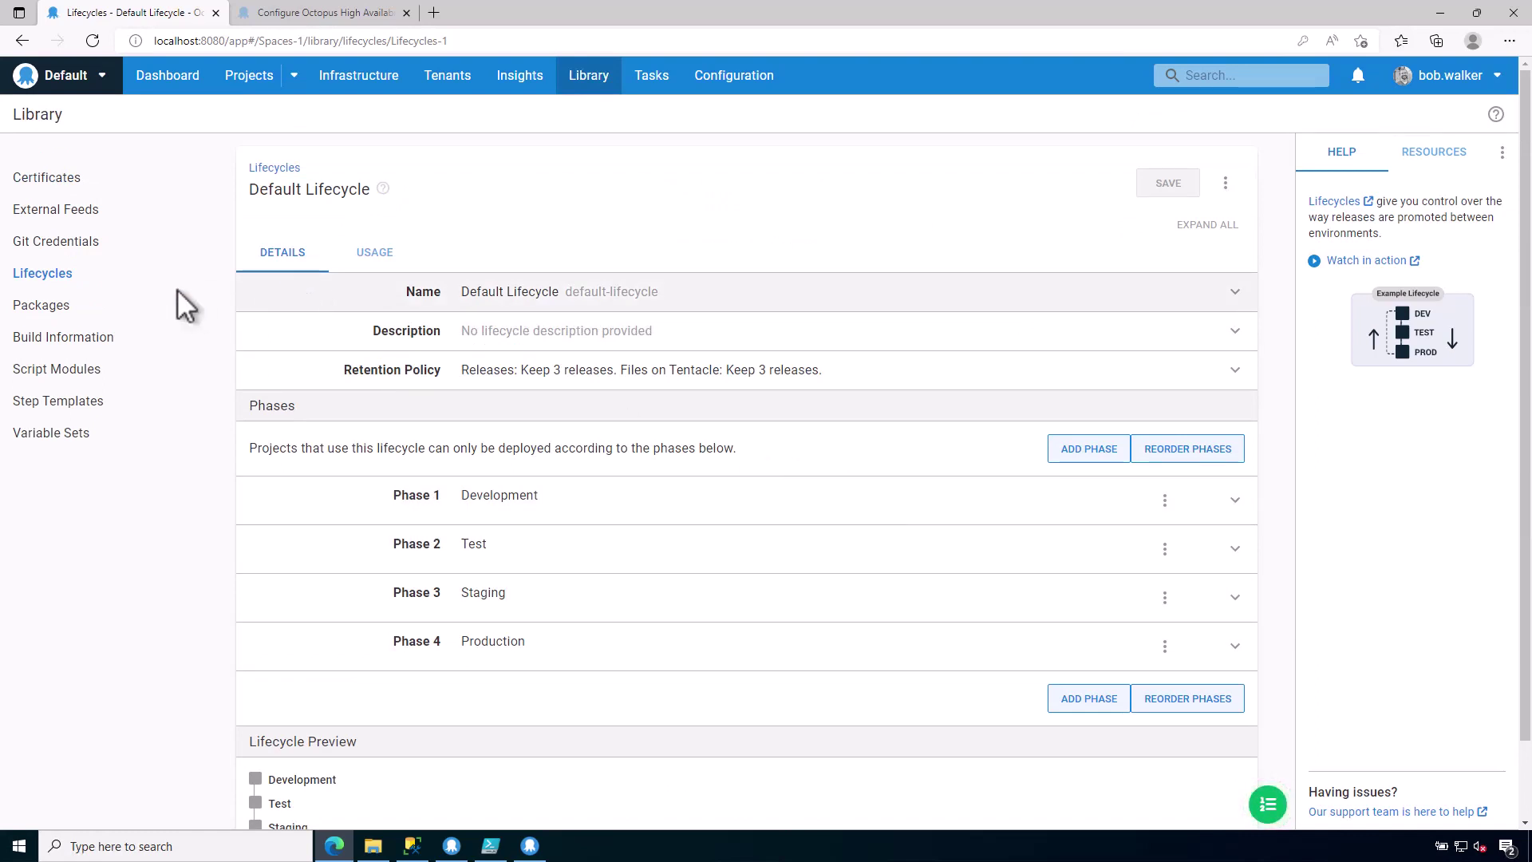
Open the built-in package repository's retention settings and keep unassociated packages only for a limited time
{"action": "left_click", "coordinate": [120, 309]}
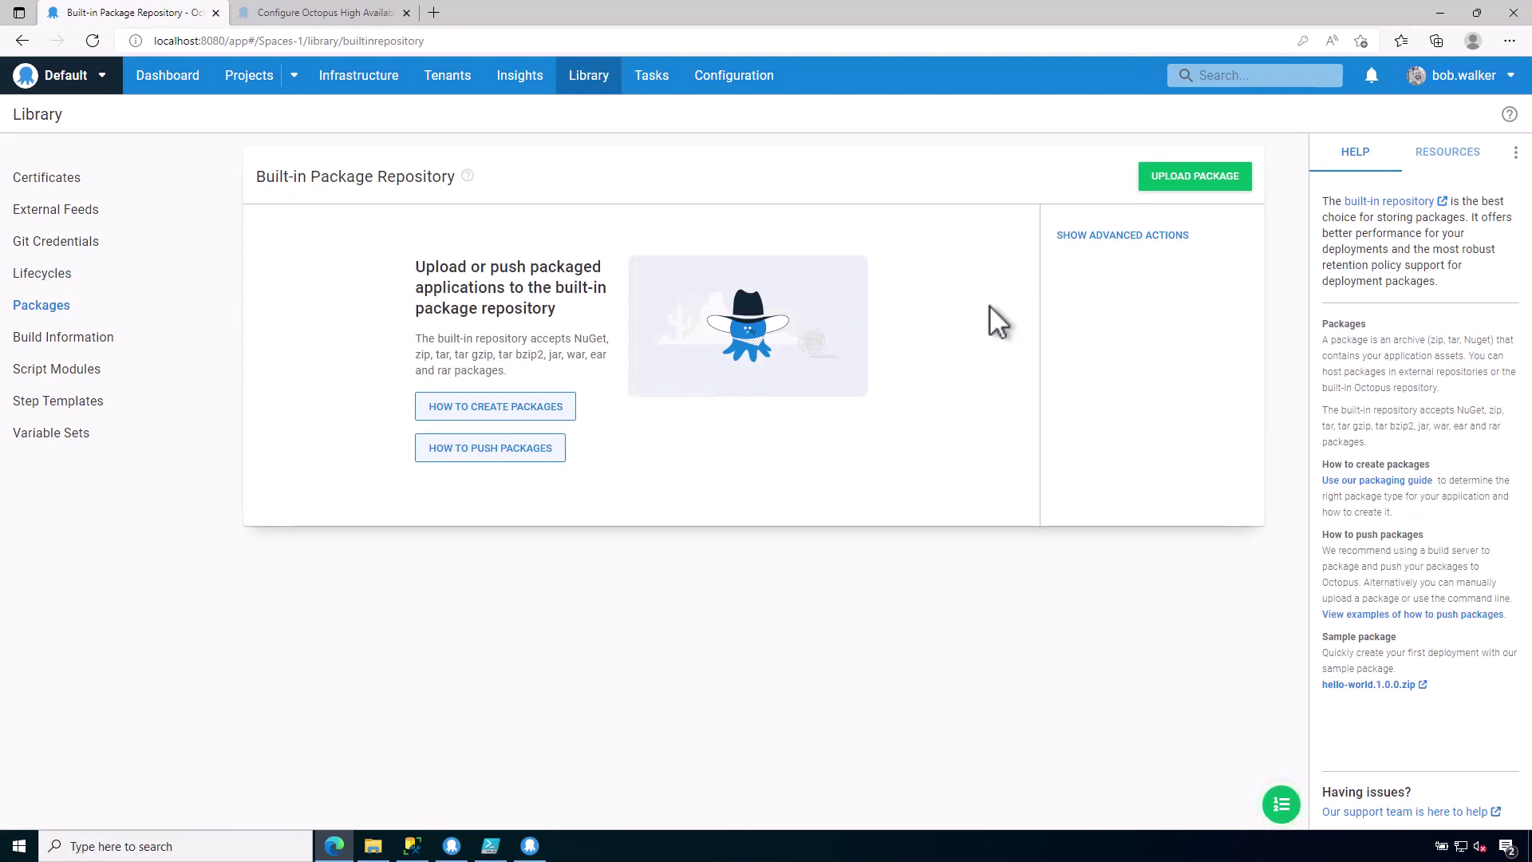
{"action": "left_click", "coordinate": [1134, 244]}
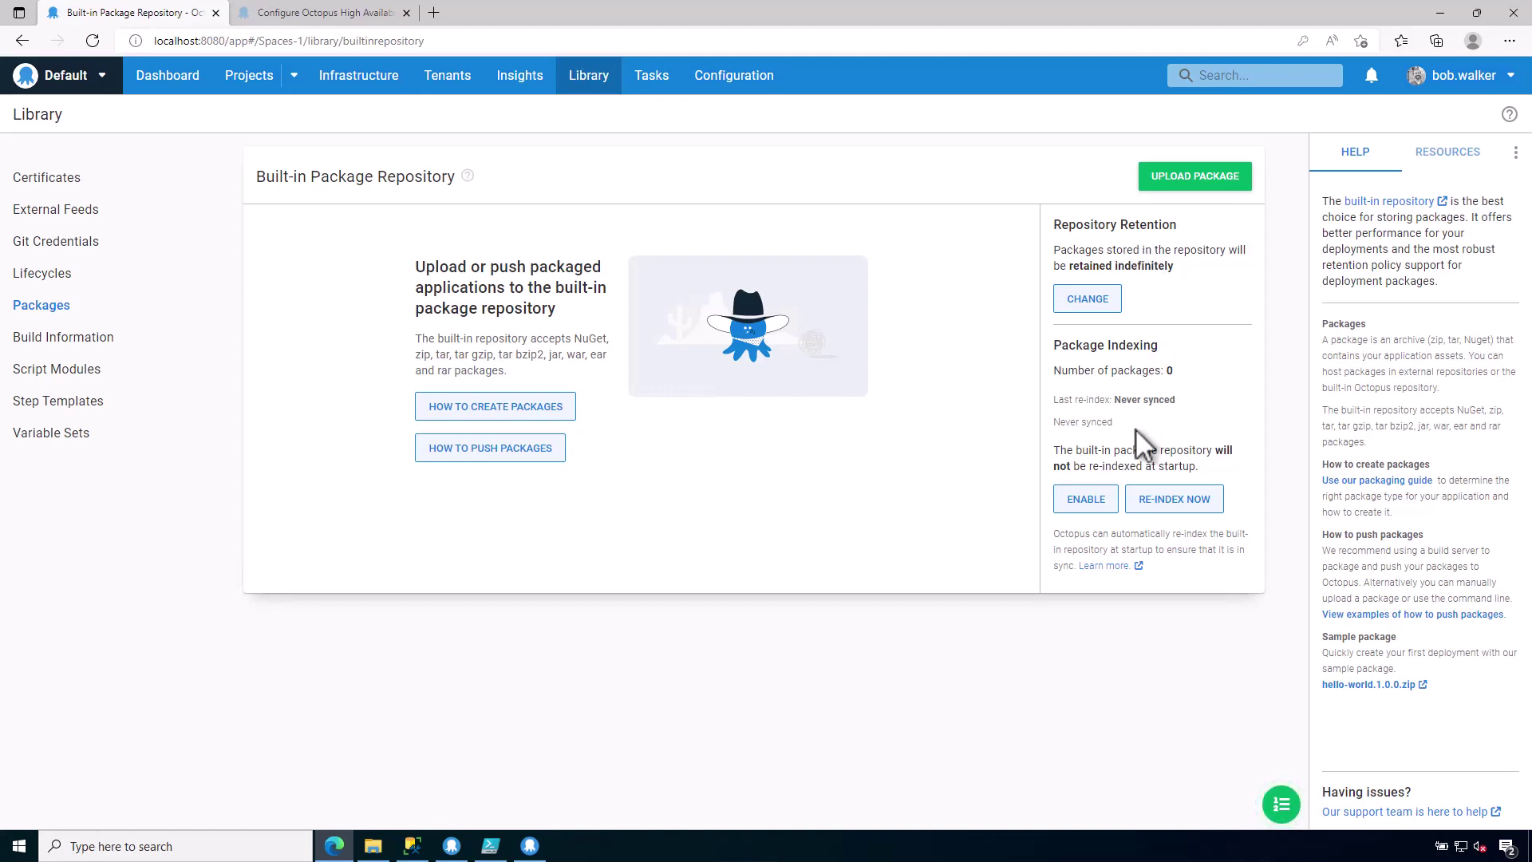
{"action": "left_click", "coordinate": [1104, 303]}
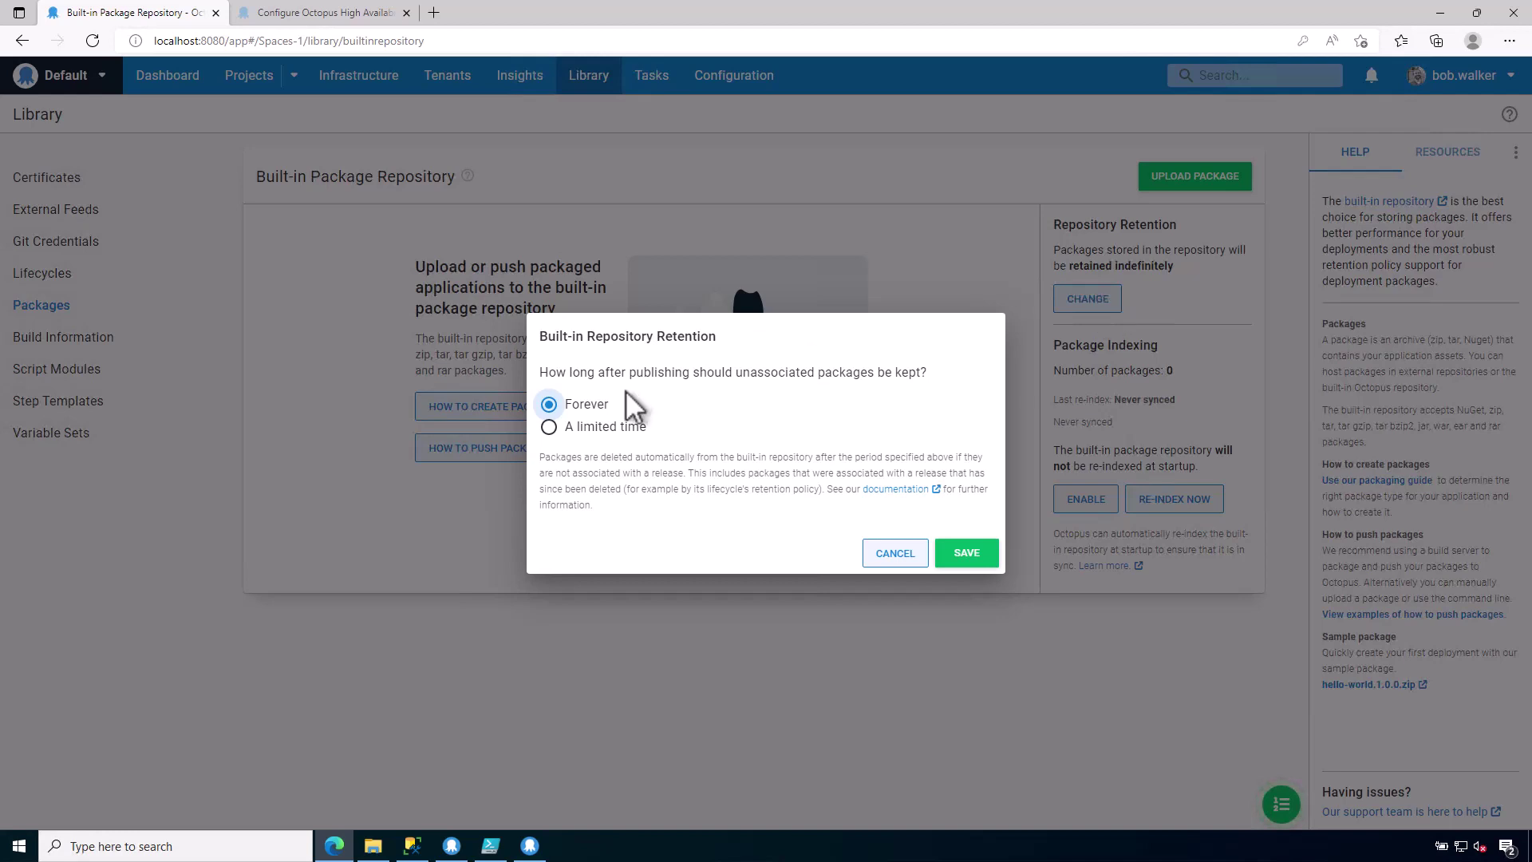
{"action": "left_click", "coordinate": [608, 427]}
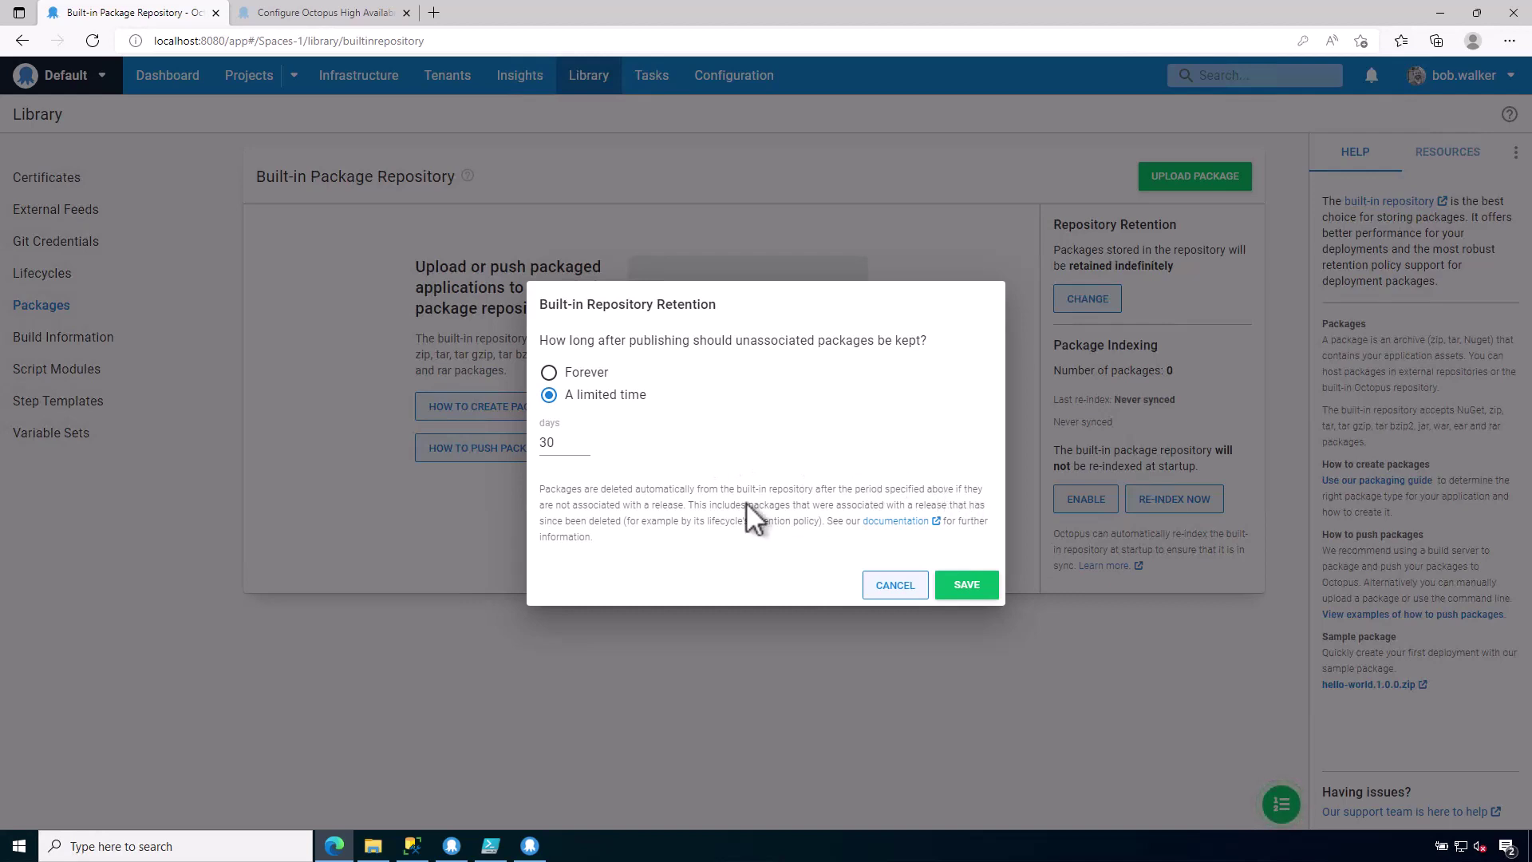
{"action": "left_click_drag", "start_coordinate": [688, 504], "coordinate": [961, 489]}
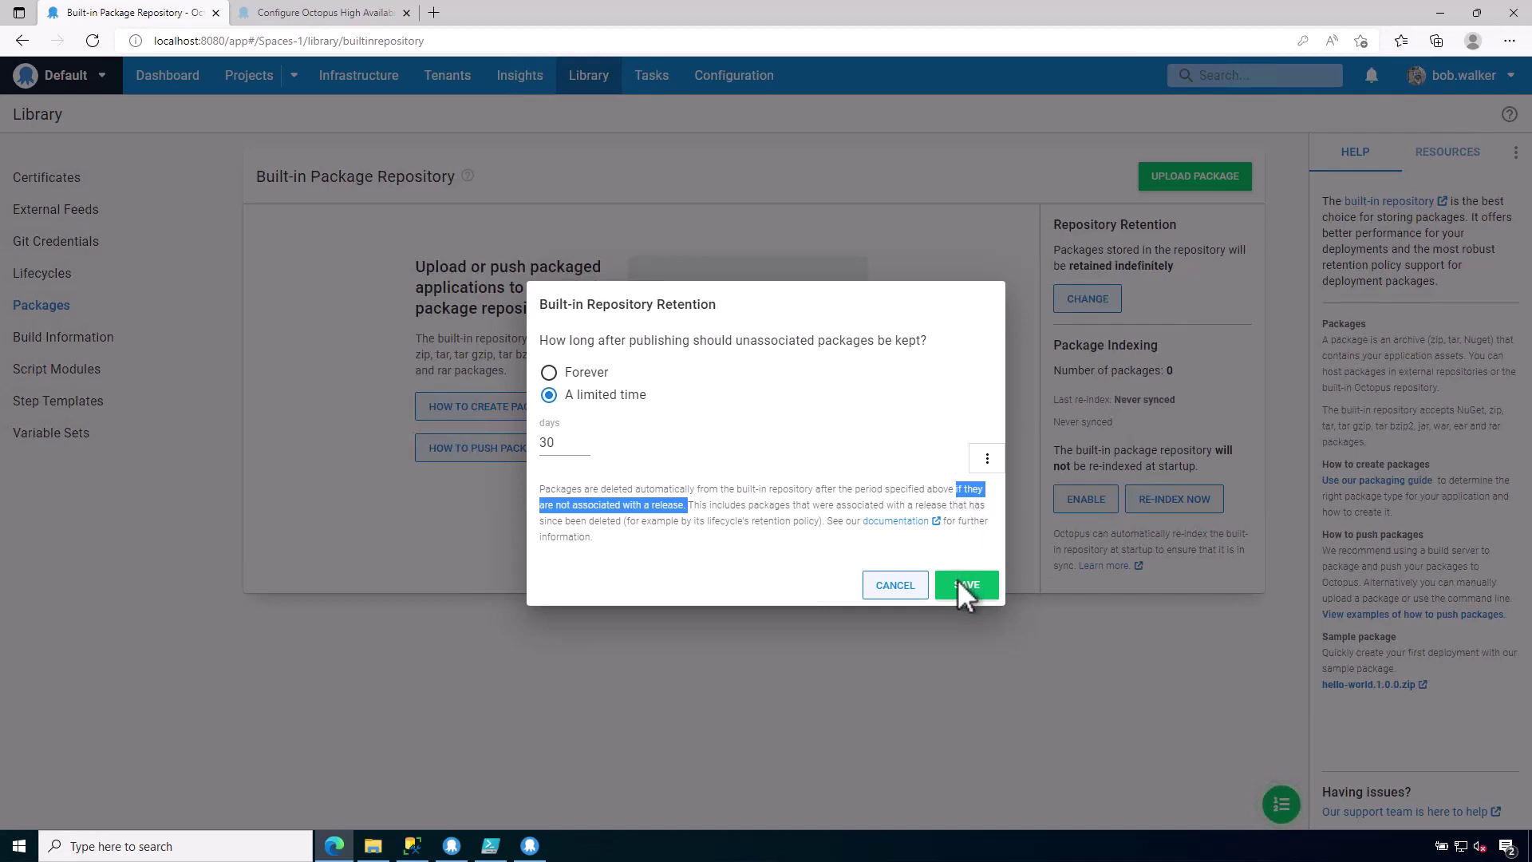
{"action": "left_click", "coordinate": [828, 491]}
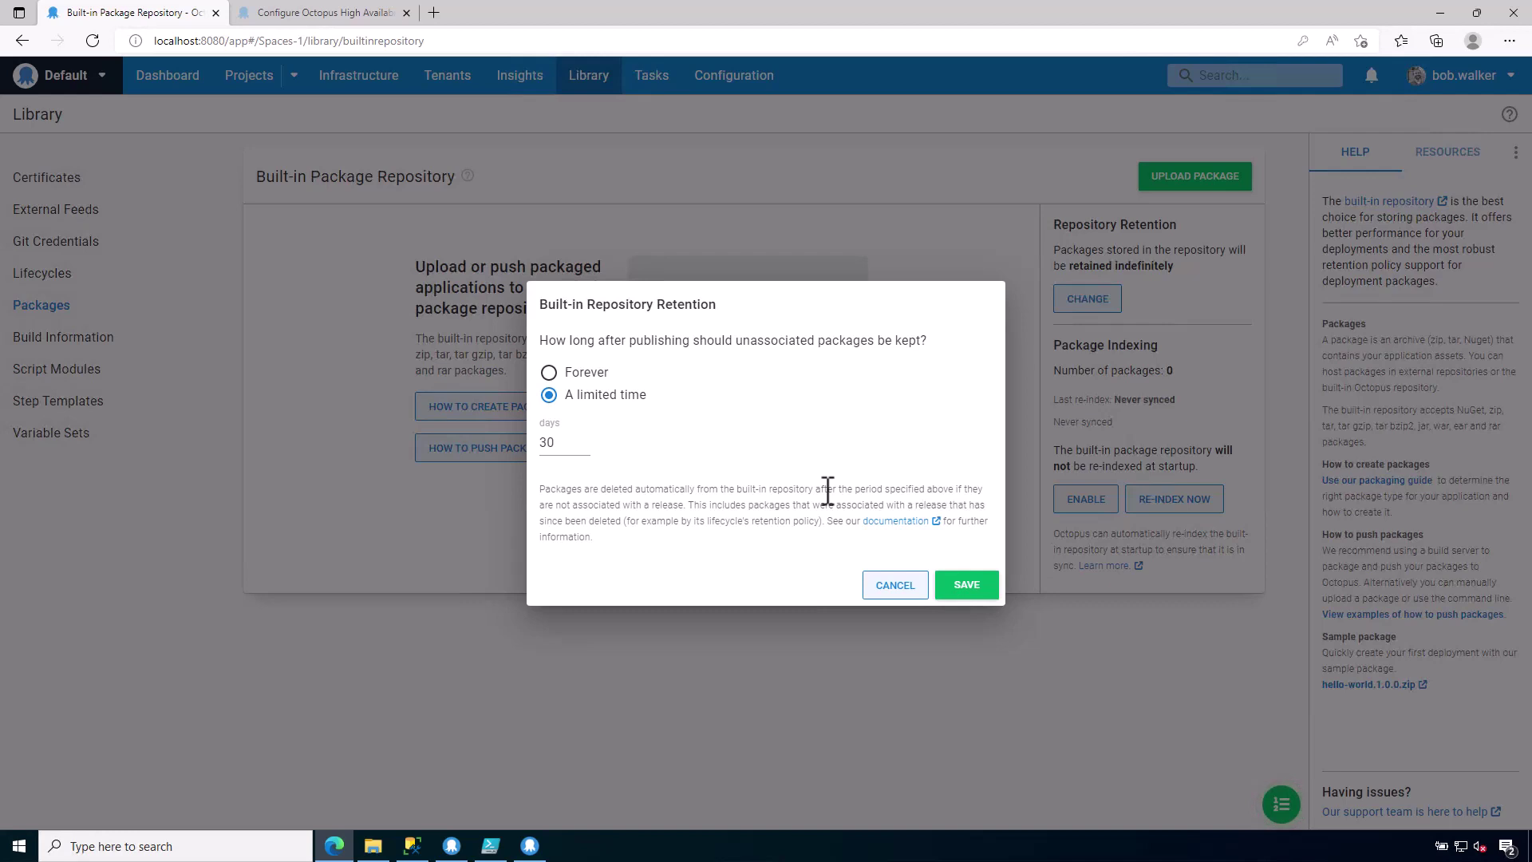
{"action": "double_click", "coordinate": [548, 441]}
{"action": "type", "text": "90"}
{"action": "left_click_drag", "start_coordinate": [566, 443], "coordinate": [529, 453]}
{"action": "type", "text": "720"}
{"action": "key", "text": "ctrl+a"}
{"action": "type", "text": "690"}
{"action": "key", "text": "BackSpace"}
{"action": "key", "text": "BackSpace"}
{"action": "type", "text": "60"}
Set the built-in repository's retention period for unassociated packages to 30 days and save it
{"action": "key", "text": "shift+Left"}
{"action": "key", "text": "shift+Left"}
{"action": "key", "text": "shift+Left"}
{"action": "type", "text": "30"}
{"action": "left_click", "coordinate": [974, 594]}
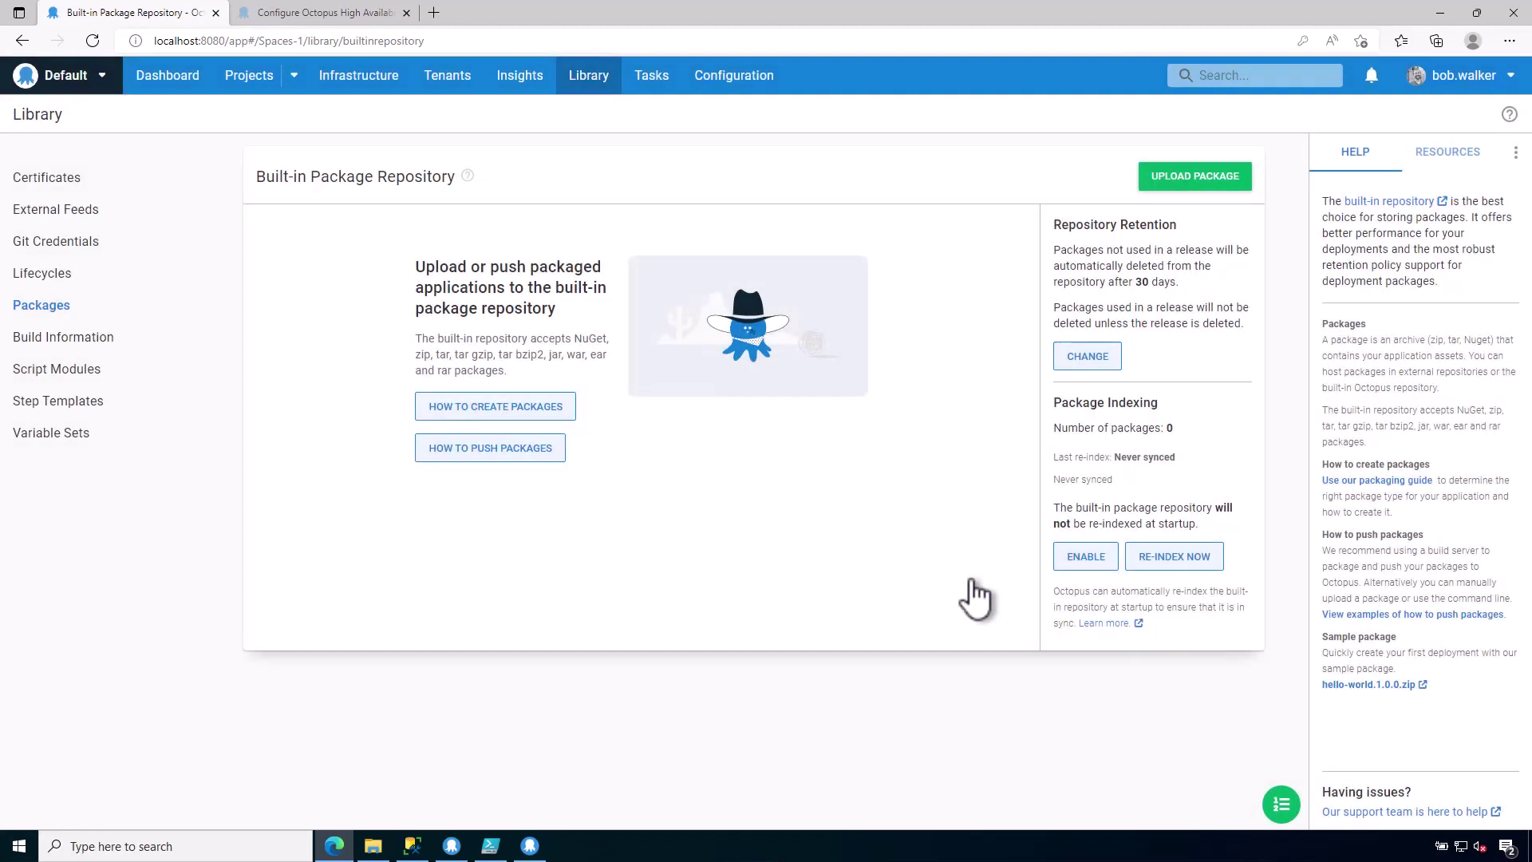